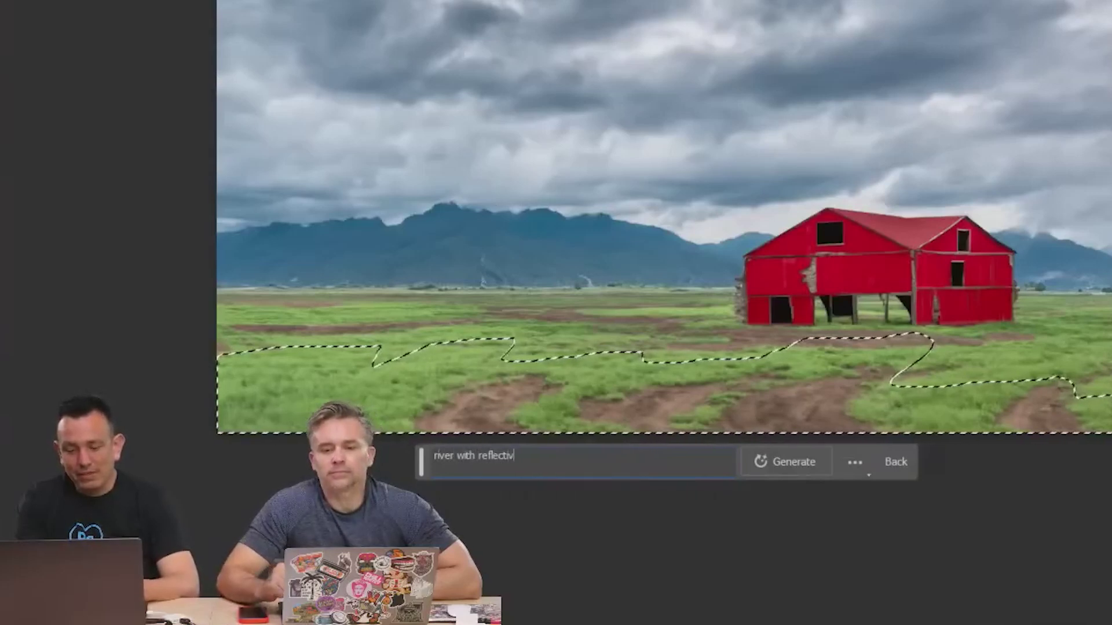
Continue the river prompt for the foreground field, typing 'er with reflective wat'.
{"action": "type", "text": "e wat"}
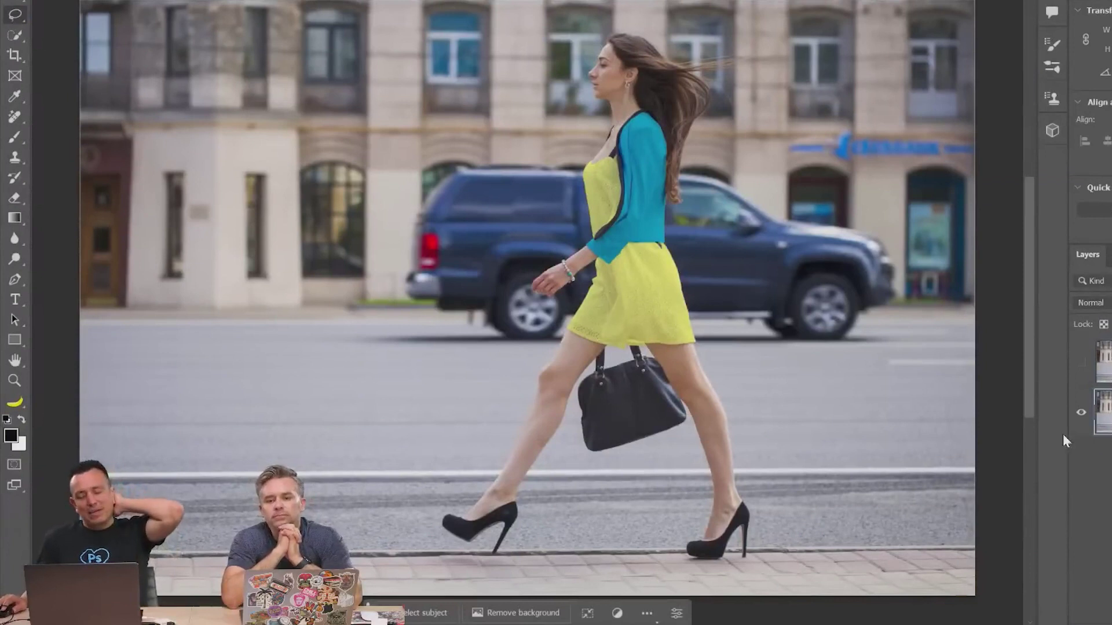
Try cloning over the blue pickup with the Clone Stamp, then undo both cloned patches.
{"action": "key", "text": "s"}
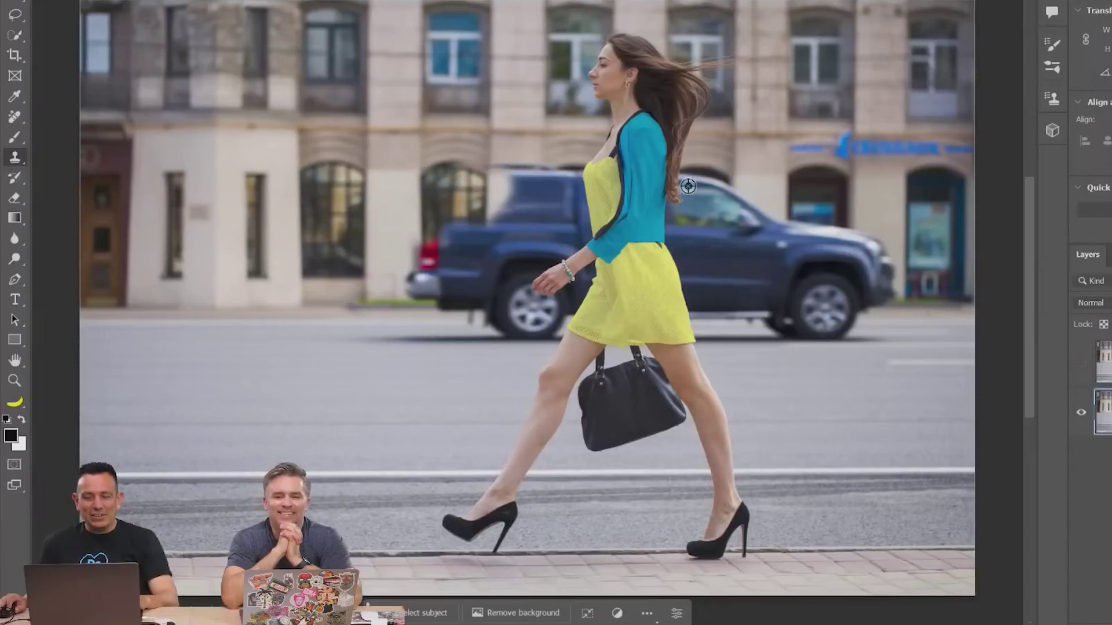
{"action": "key", "text": "ctrl+z"}
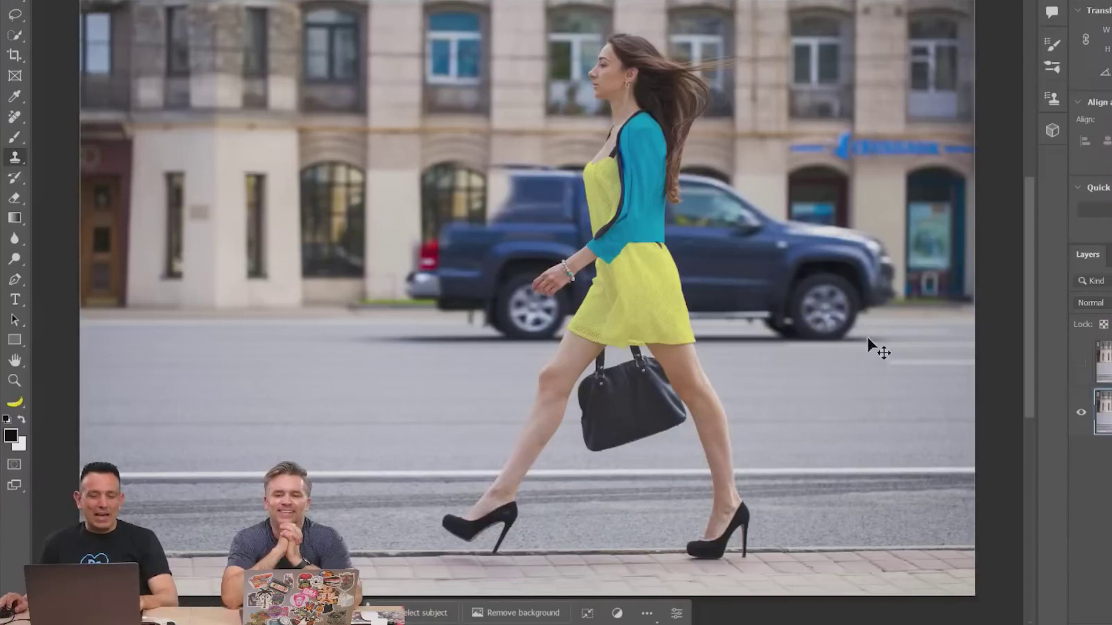
{"action": "key", "text": "ctrl+z"}
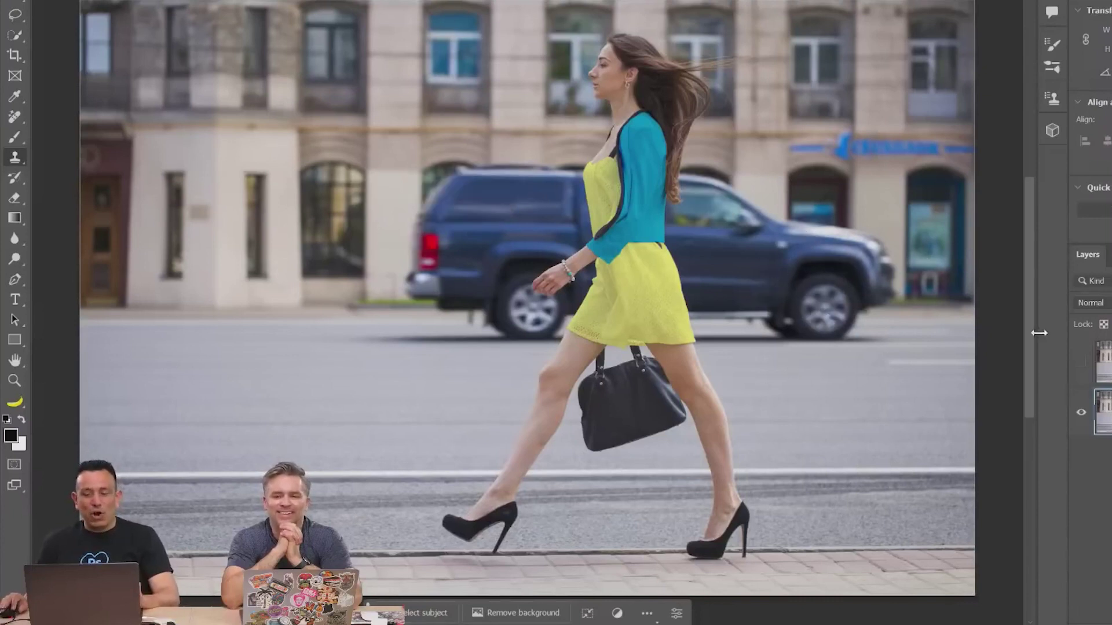
Trace a freehand Lasso selection around the walking woman's head and body.
{"action": "left_click", "coordinate": [14, 14]}
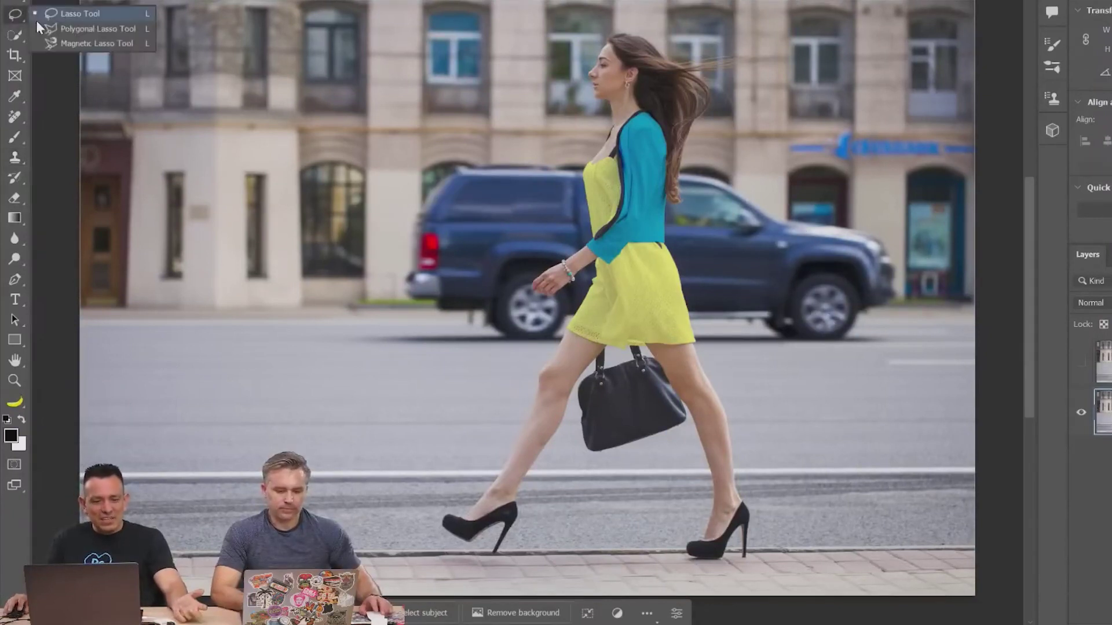
{"action": "left_click", "coordinate": [63, 20]}
{"action": "mouse_move", "coordinate": [666, 43]}
{"action": "left_mouse_down"}
{"action": "mouse_move", "coordinate": [594, 108]}
{"action": "mouse_move", "coordinate": [595, 135]}
{"action": "mouse_move", "coordinate": [556, 159]}
{"action": "mouse_move", "coordinate": [457, 153]}
{"action": "mouse_move", "coordinate": [409, 220]}
{"action": "left_mouse_up"}
{"action": "left_click_drag", "start_coordinate": [394, 288], "coordinate": [437, 317]}
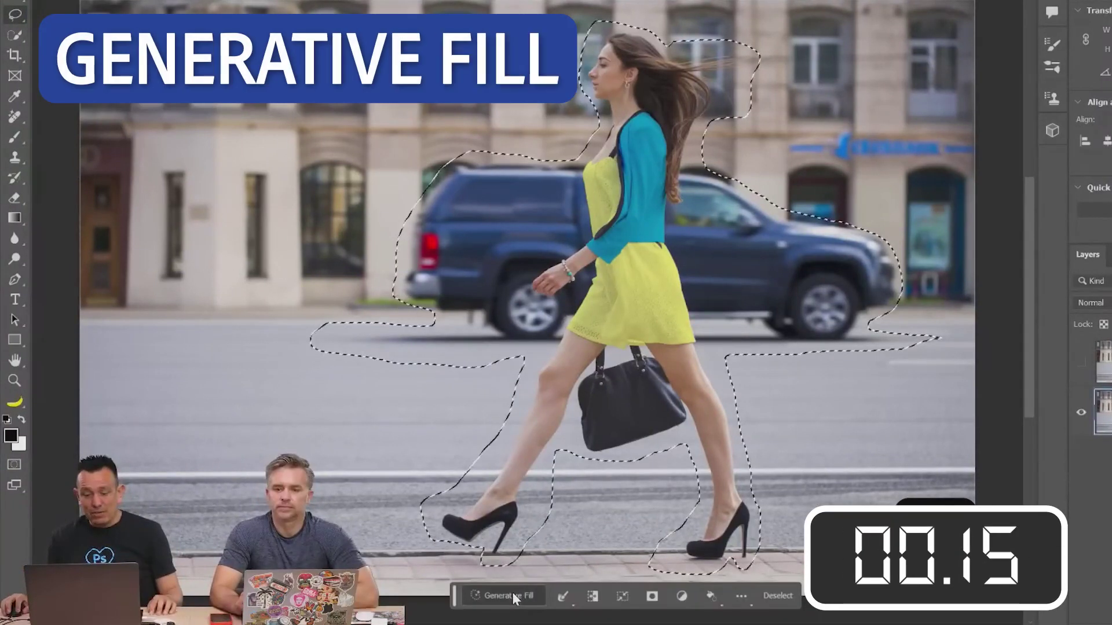
Generative-fill the woman away, compare Generative Layer 2 on and off, and select its mask.
{"action": "left_click", "coordinate": [509, 598]}
{"action": "left_click", "coordinate": [719, 598]}
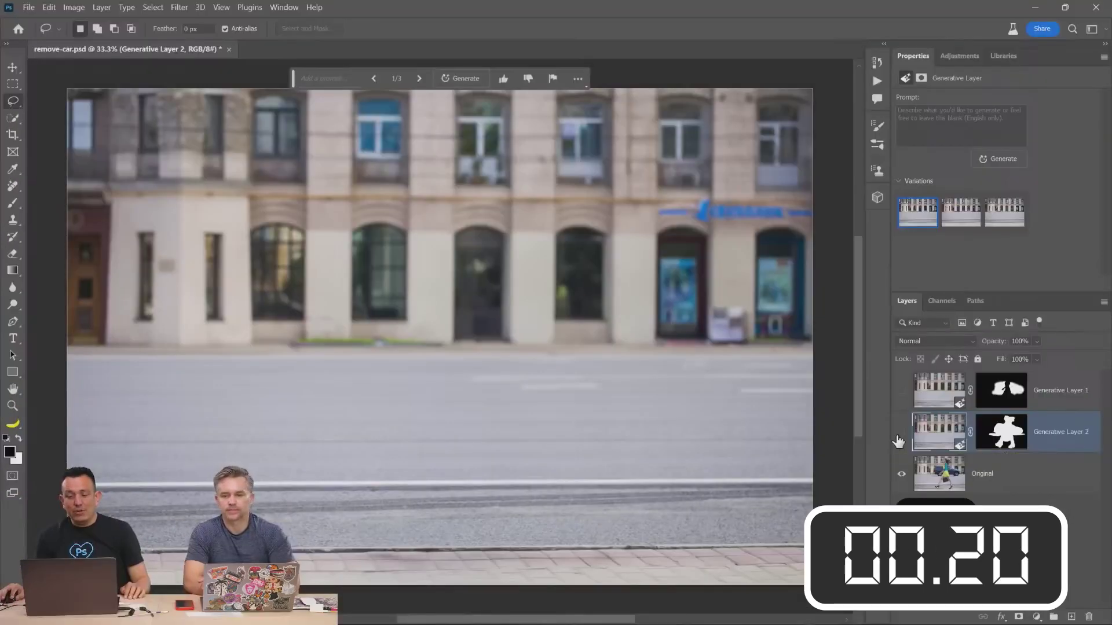
{"action": "left_click", "coordinate": [899, 435]}
{"action": "left_click", "coordinate": [899, 435]}
{"action": "left_click", "coordinate": [901, 433]}
{"action": "left_click", "coordinate": [1006, 438]}
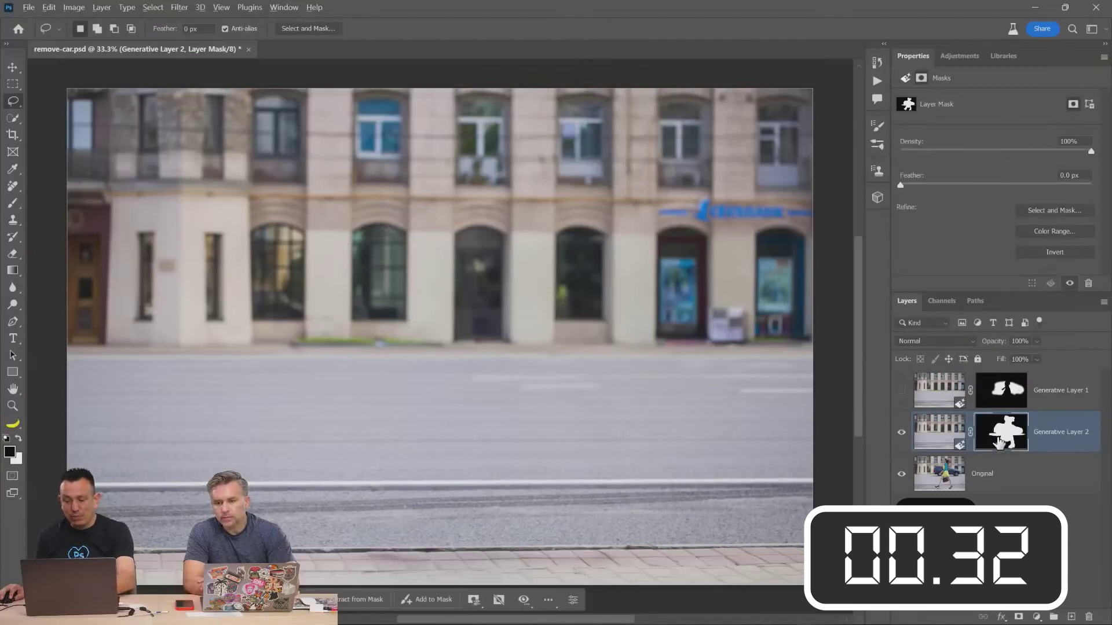
Fill Generative Layer 2's mask black and use Select Subject on Original to pick the woman.
{"action": "key", "text": "alt+BackSpace"}
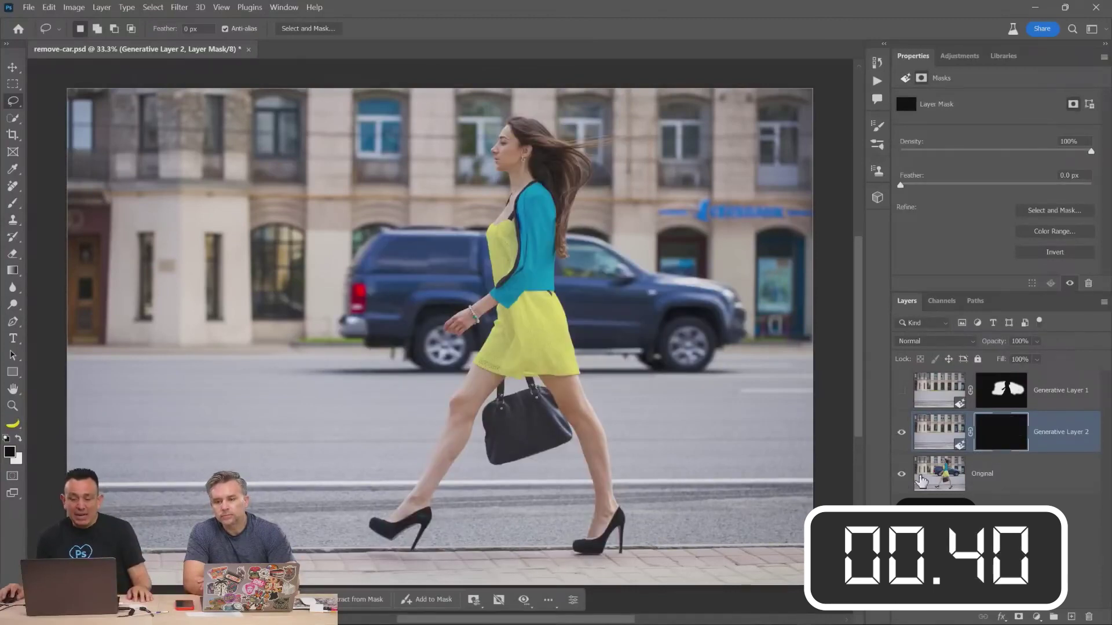
{"action": "left_click", "coordinate": [980, 487]}
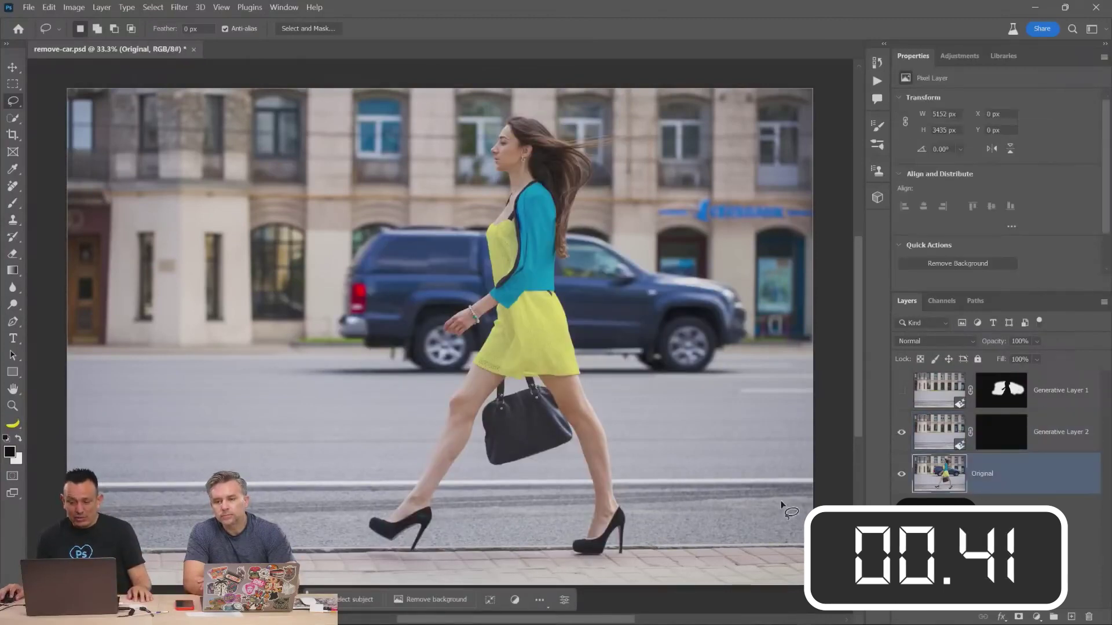
{"action": "left_click", "coordinate": [355, 600]}
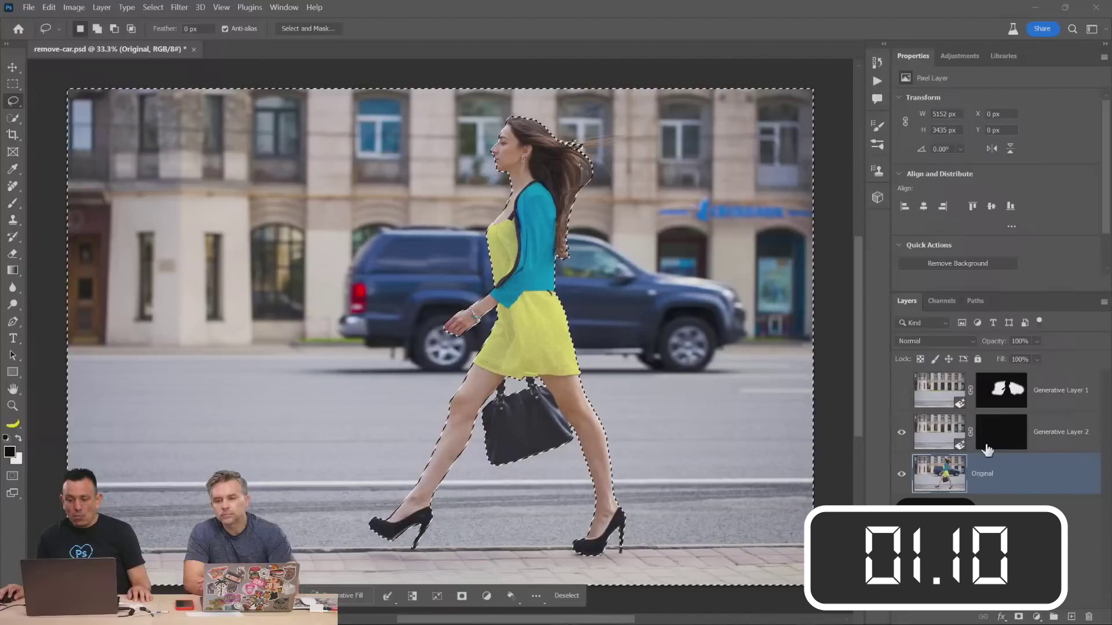
Brush white over the car on Generative Layer 2's mask, then deselect.
{"action": "left_click", "coordinate": [965, 447]}
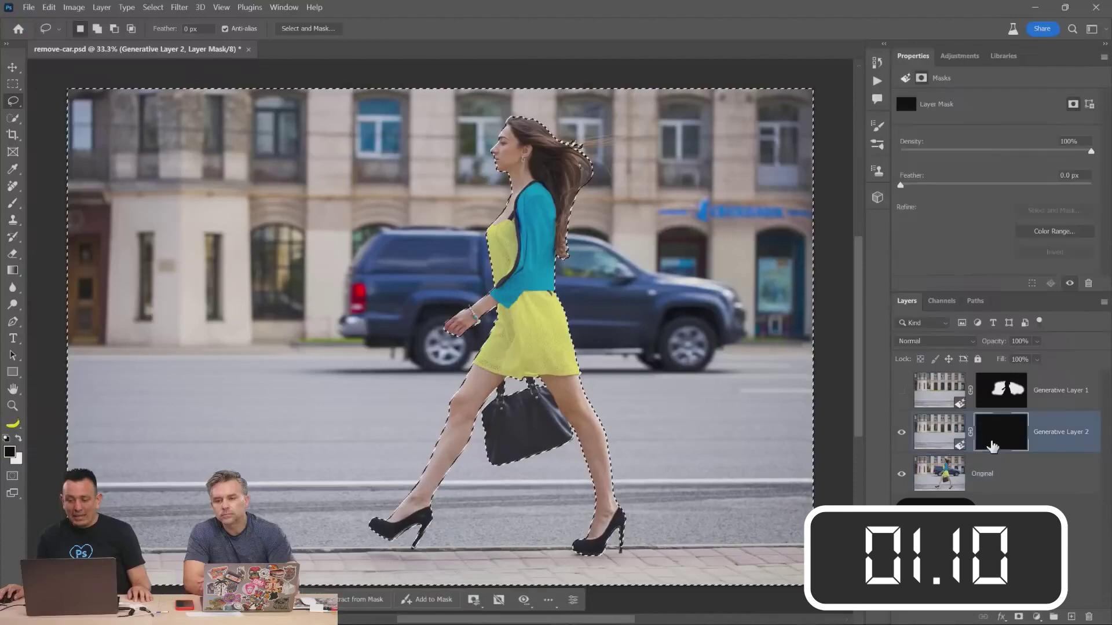
{"action": "right_click", "coordinate": [13, 203]}
{"action": "left_click", "coordinate": [61, 205]}
{"action": "key", "text": "x"}
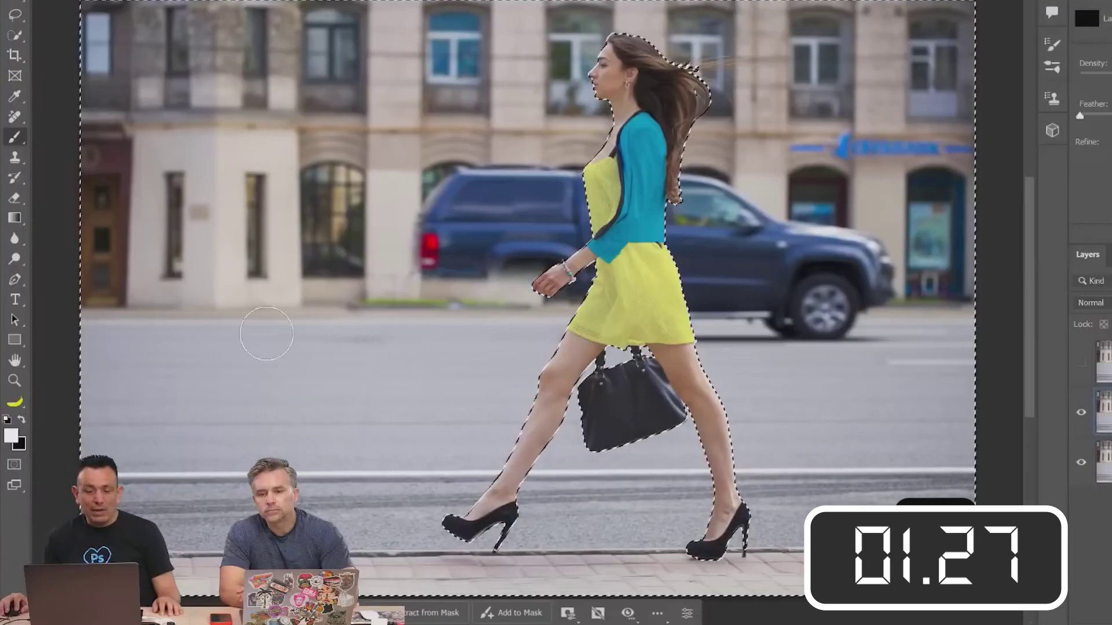
{"action": "mouse_move", "coordinate": [452, 266]}
{"action": "left_mouse_down"}
{"action": "mouse_move", "coordinate": [669, 272]}
{"action": "mouse_move", "coordinate": [428, 243]}
{"action": "mouse_move", "coordinate": [521, 168]}
{"action": "mouse_move", "coordinate": [707, 208]}
{"action": "mouse_move", "coordinate": [721, 270]}
{"action": "left_mouse_up"}
{"action": "key", "text": "ctrl+d"}
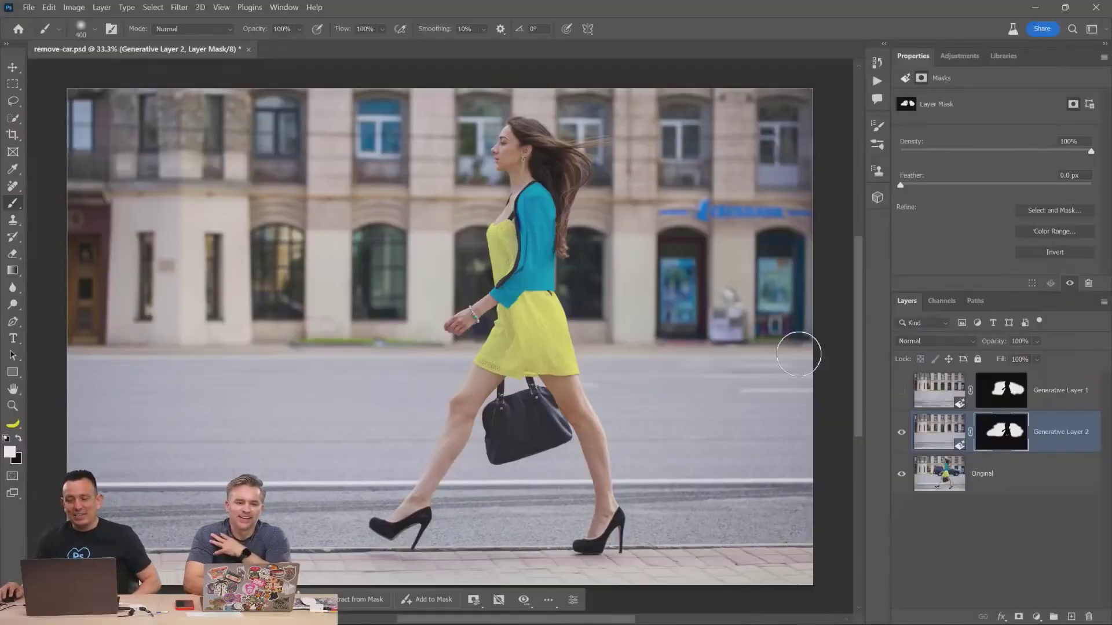
Toggle Generative Layer 2 to compare the street with and without the car.
{"action": "left_click", "coordinate": [901, 433]}
{"action": "left_click", "coordinate": [901, 433]}
{"action": "left_click", "coordinate": [901, 434]}
{"action": "left_click", "coordinate": [902, 433]}
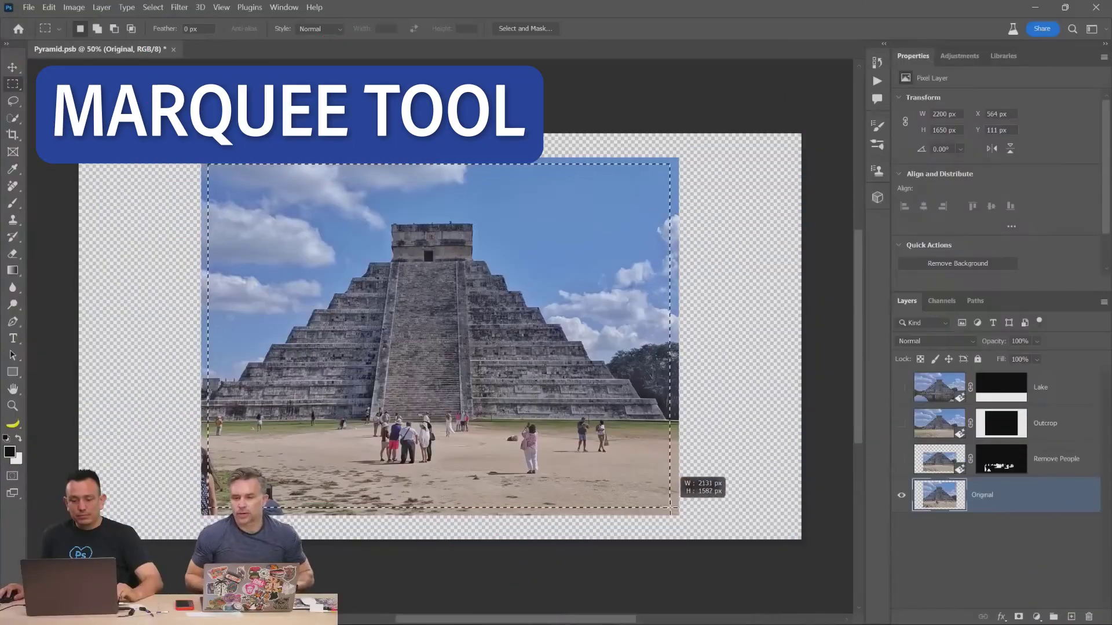
Generative-fill the inverted selection around the pyramid photo, then lasso and remove the tourists.
{"action": "left_click_drag", "start_coordinate": [208, 164], "coordinate": [673, 509]}
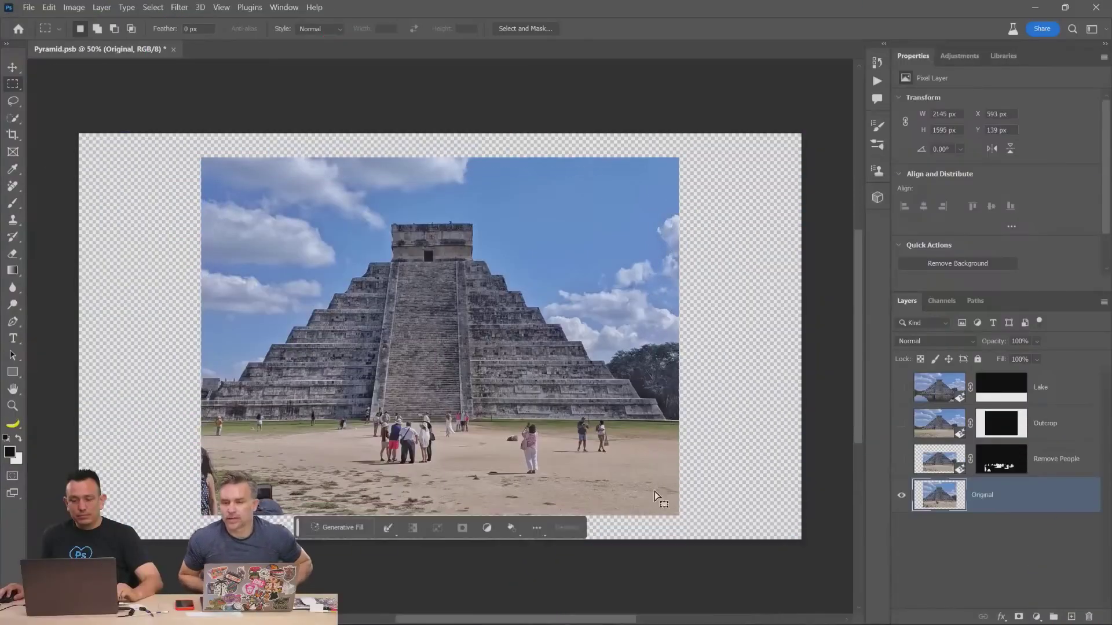
{"action": "right_click", "coordinate": [600, 359]}
{"action": "left_click", "coordinate": [642, 375]}
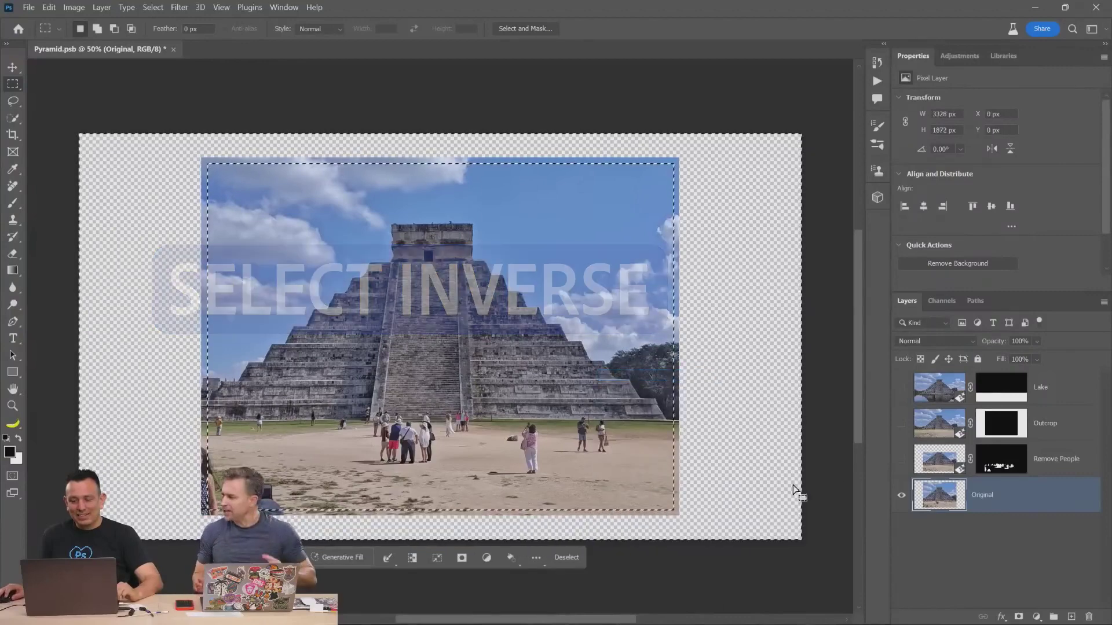
{"action": "left_click", "coordinate": [339, 557]}
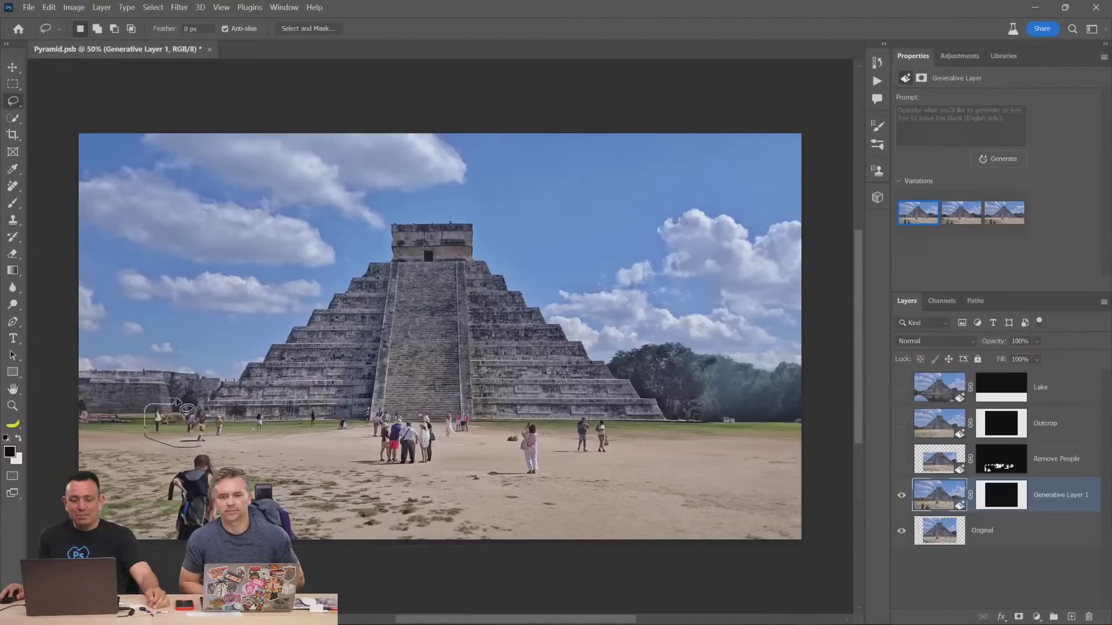
{"action": "left_click_drag", "start_coordinate": [177, 399], "coordinate": [222, 466]}
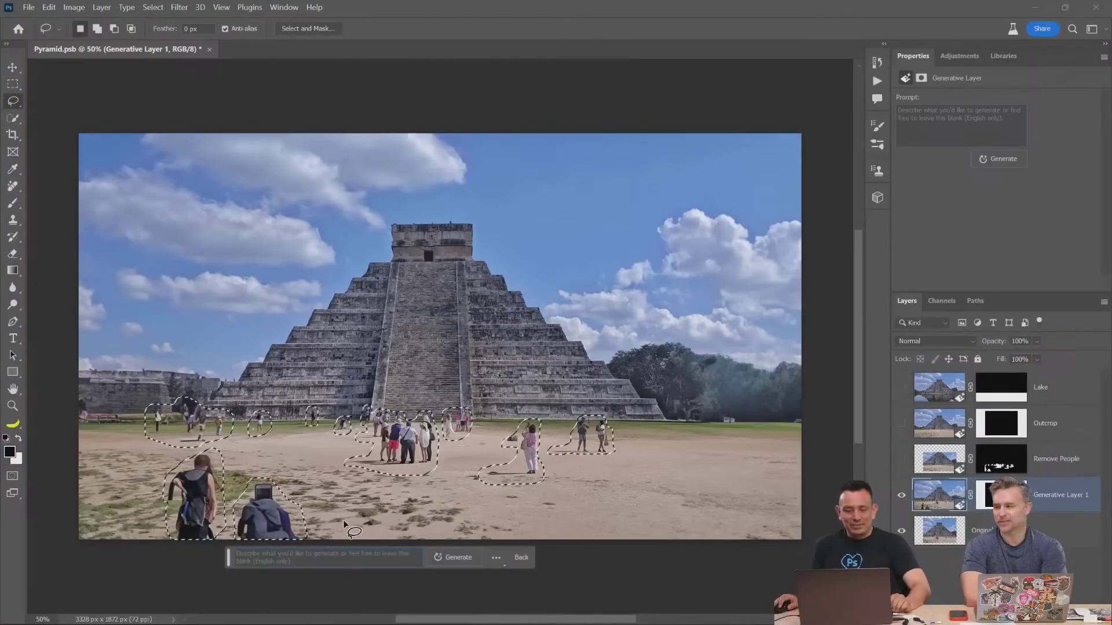
{"action": "left_click", "coordinate": [446, 562]}
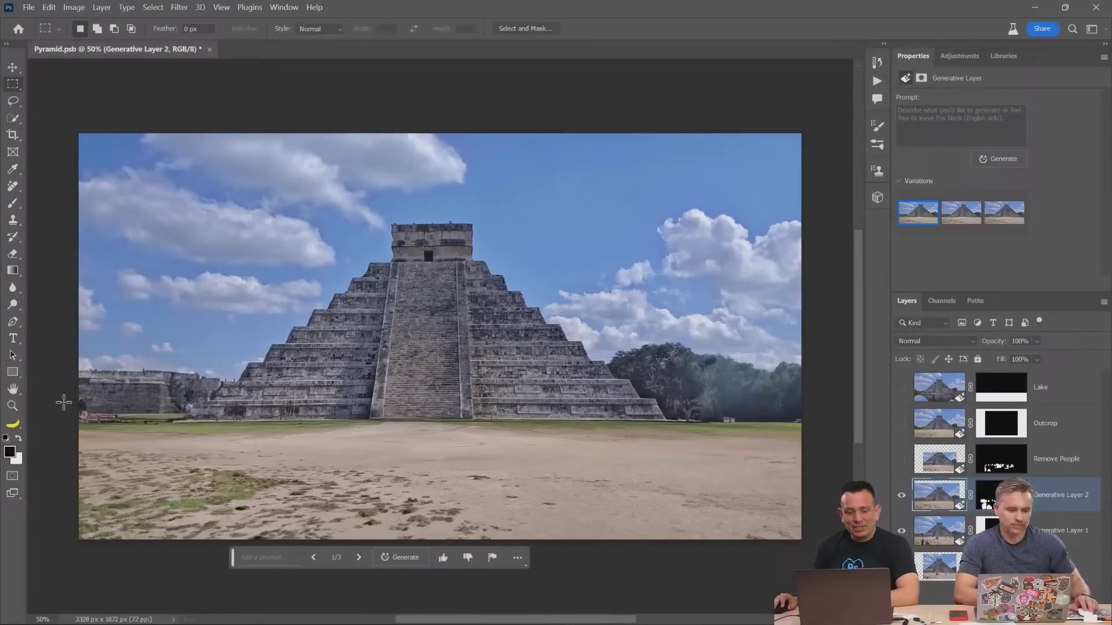
Turn the ground strip before the pyramid into 'reflective waves' water, previewing the second variation.
{"action": "left_click_drag", "start_coordinate": [64, 411], "coordinate": [810, 547]}
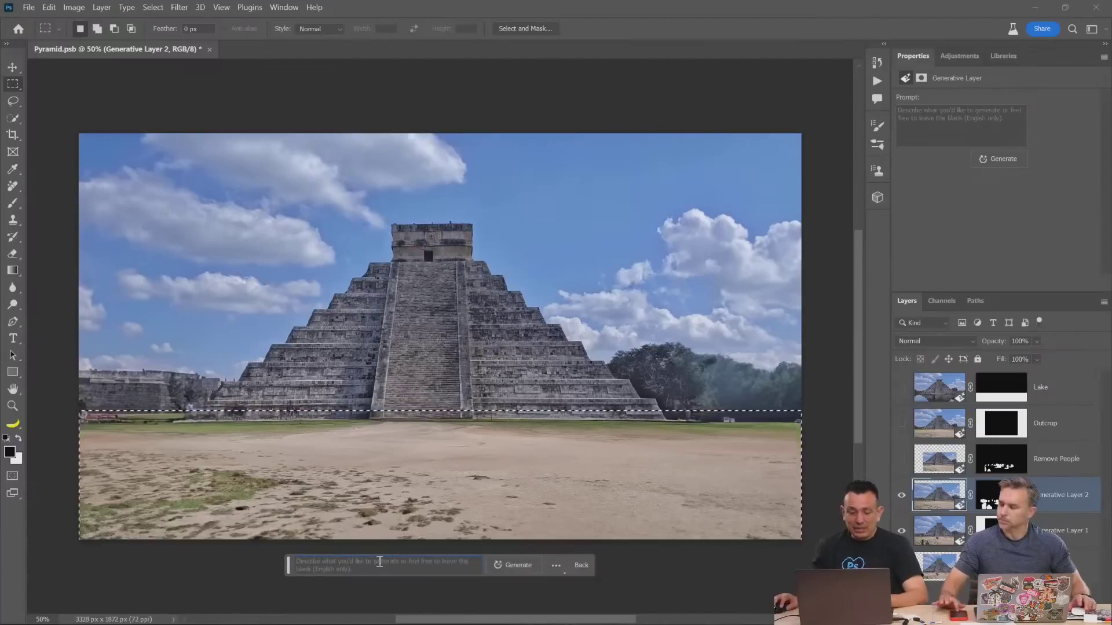
{"action": "type", "text": "reflective waves"}
{"action": "key", "text": "Return"}
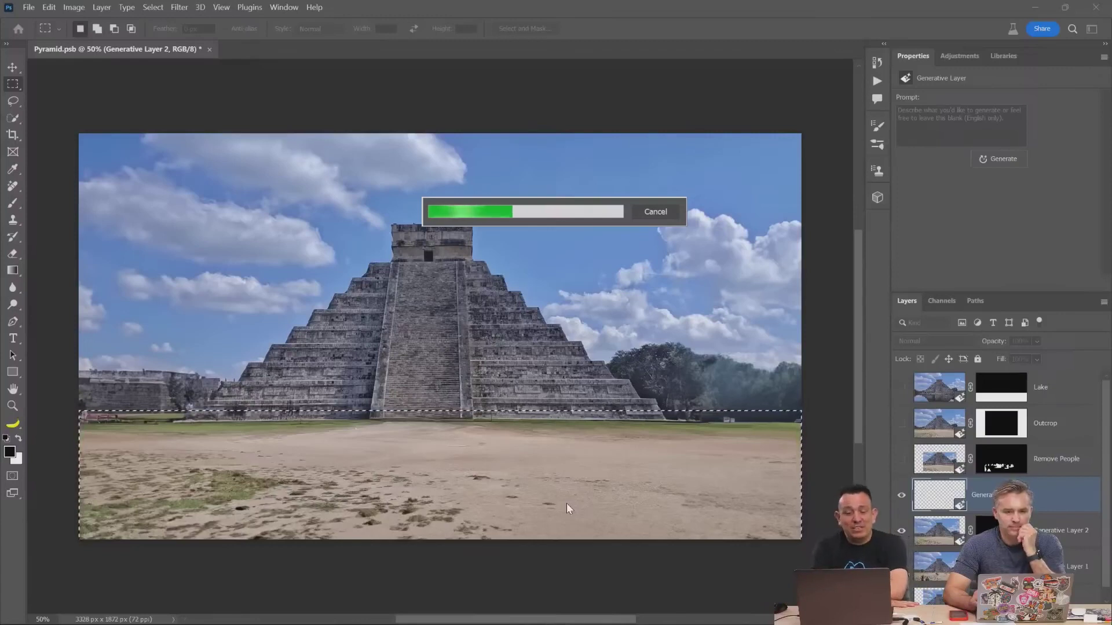
{"action": "left_click", "coordinate": [960, 223]}
Add an old stone bridge across the lake's centre, choosing the stone bridge variation.
{"action": "left_click_drag", "start_coordinate": [344, 413], "coordinate": [515, 550]}
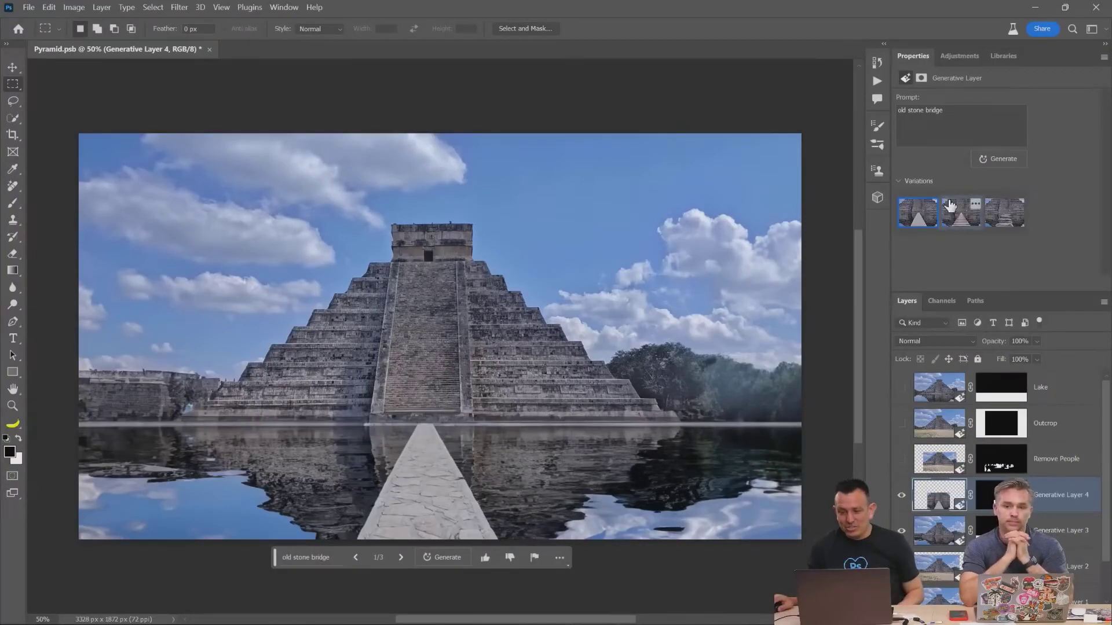
{"action": "left_click", "coordinate": [960, 214]}
{"action": "left_click", "coordinate": [1000, 229]}
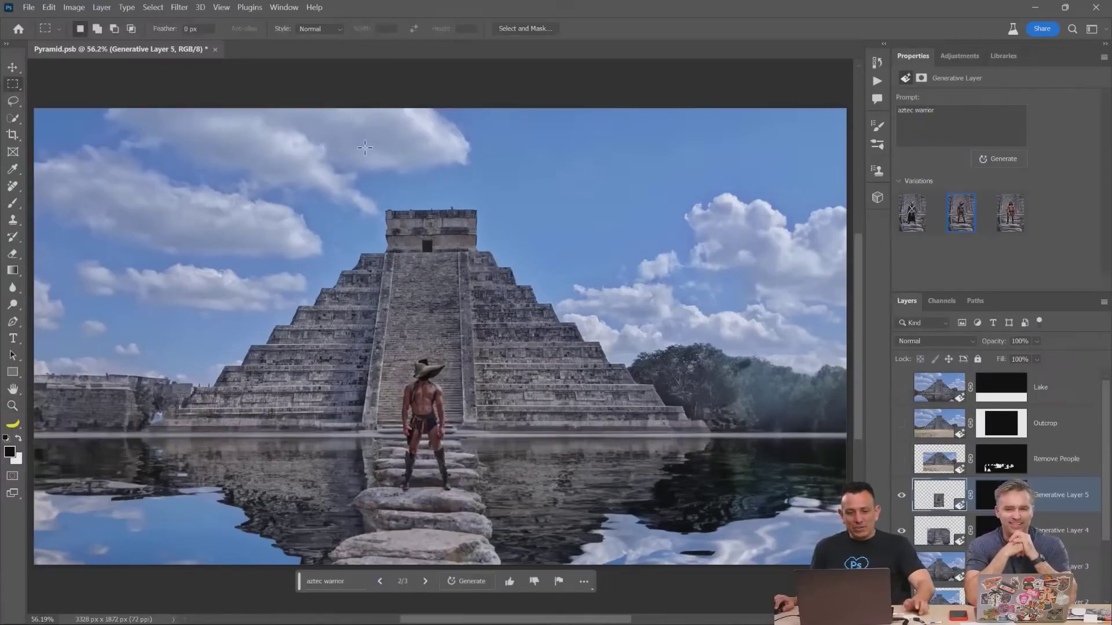
Lasso the sky beside the pyramid top and generate a gigantic winged dragon, previewing variation 3.
{"action": "left_click_drag", "start_coordinate": [359, 137], "coordinate": [514, 257]}
{"action": "key", "text": "l"}
{"action": "left_click_drag", "start_coordinate": [574, 132], "coordinate": [523, 303]}
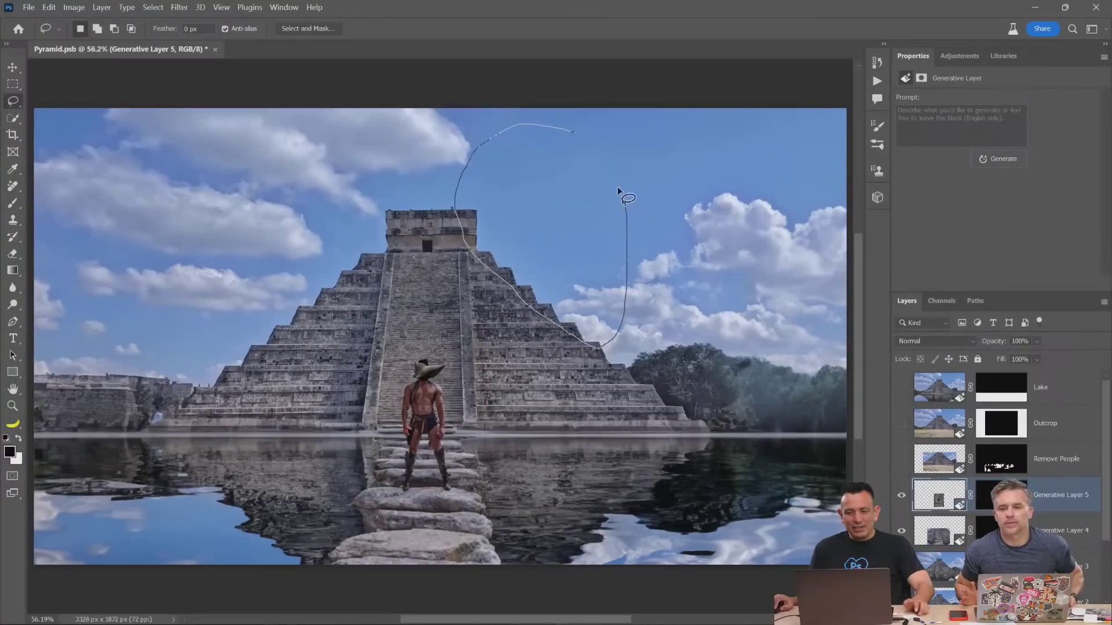
{"action": "left_click_drag", "start_coordinate": [578, 134], "coordinate": [581, 135]}
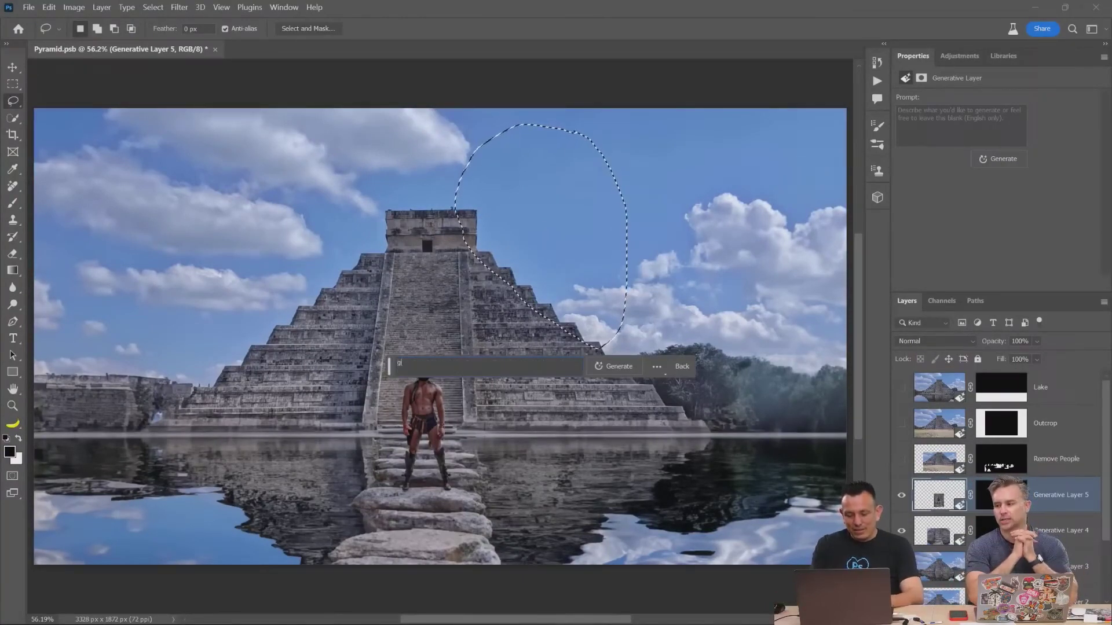
{"action": "type", "text": "gigs"}
{"action": "left_click", "coordinate": [966, 231]}
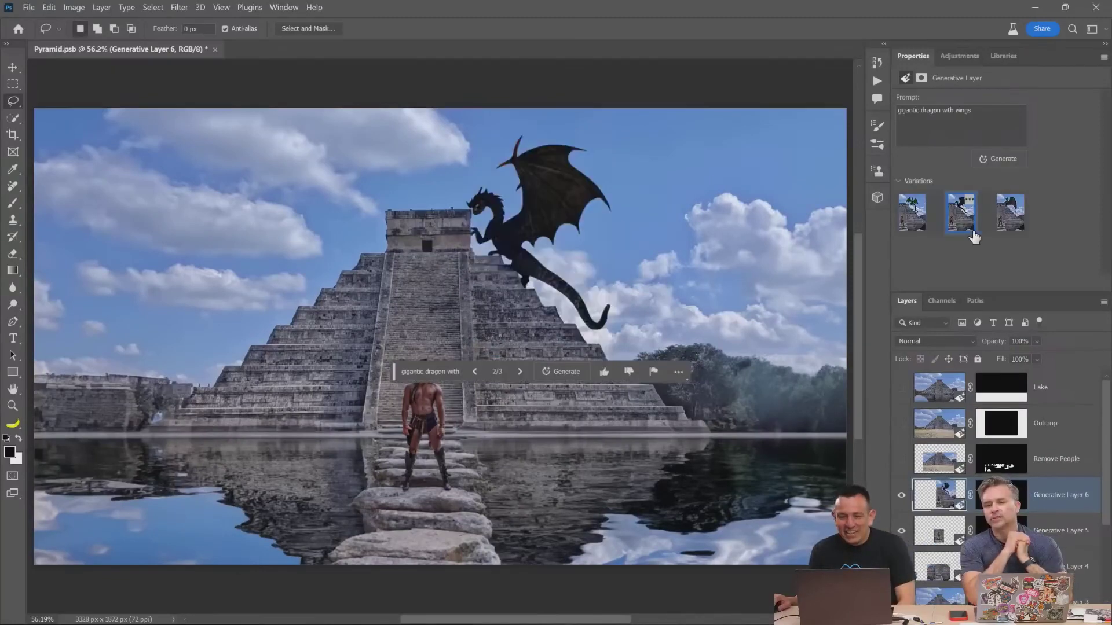
{"action": "left_click", "coordinate": [1004, 231]}
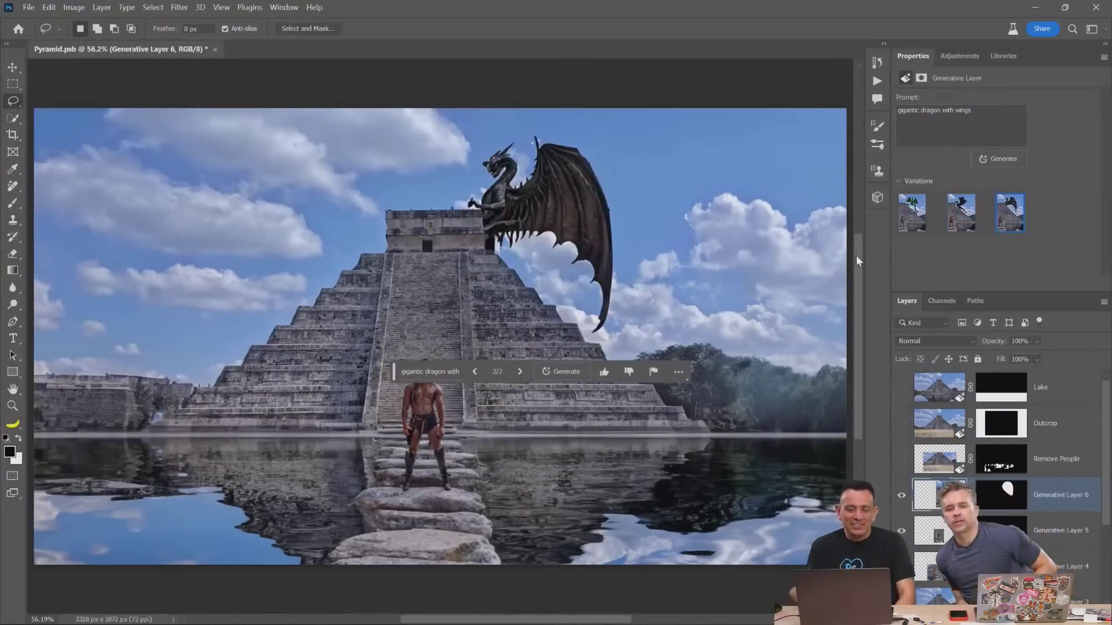
Generate a second pyramid along the scene's right edge, settling on the first variation.
{"action": "left_click_drag", "start_coordinate": [852, 169], "coordinate": [717, 424]}
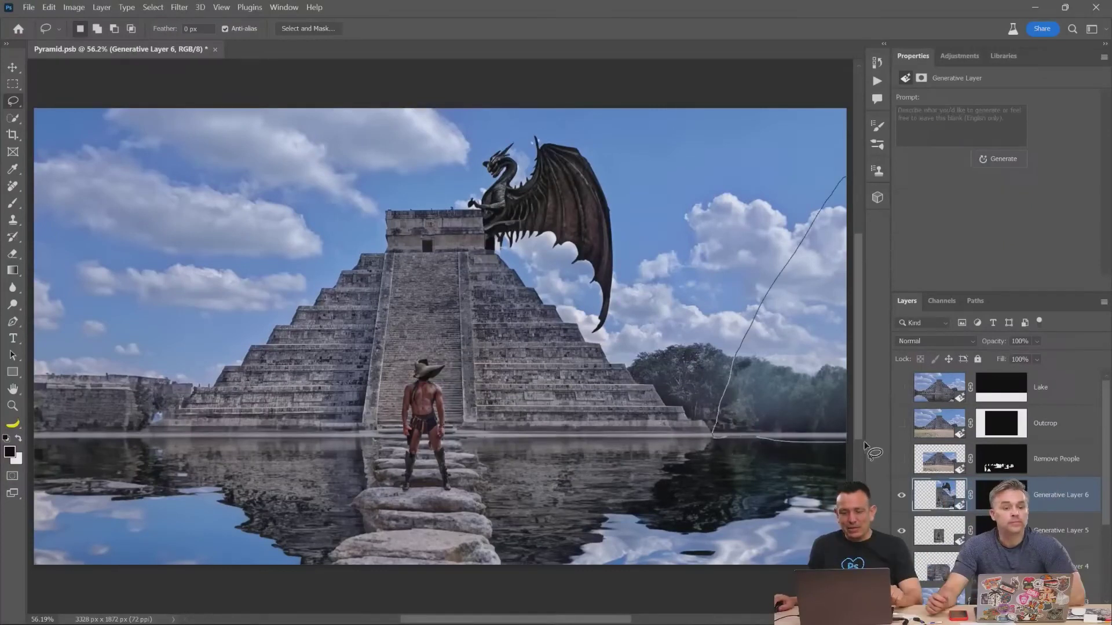
{"action": "left_click_drag", "start_coordinate": [867, 445], "coordinate": [866, 445]}
{"action": "left_click", "coordinate": [620, 462]}
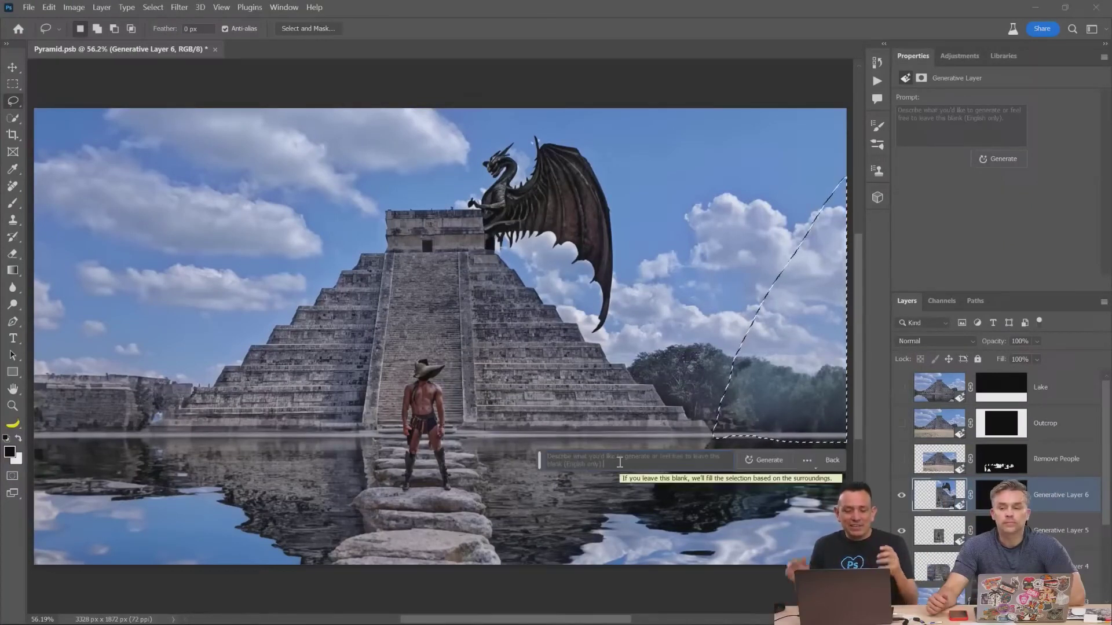
{"action": "type", "text": "pyramid"}
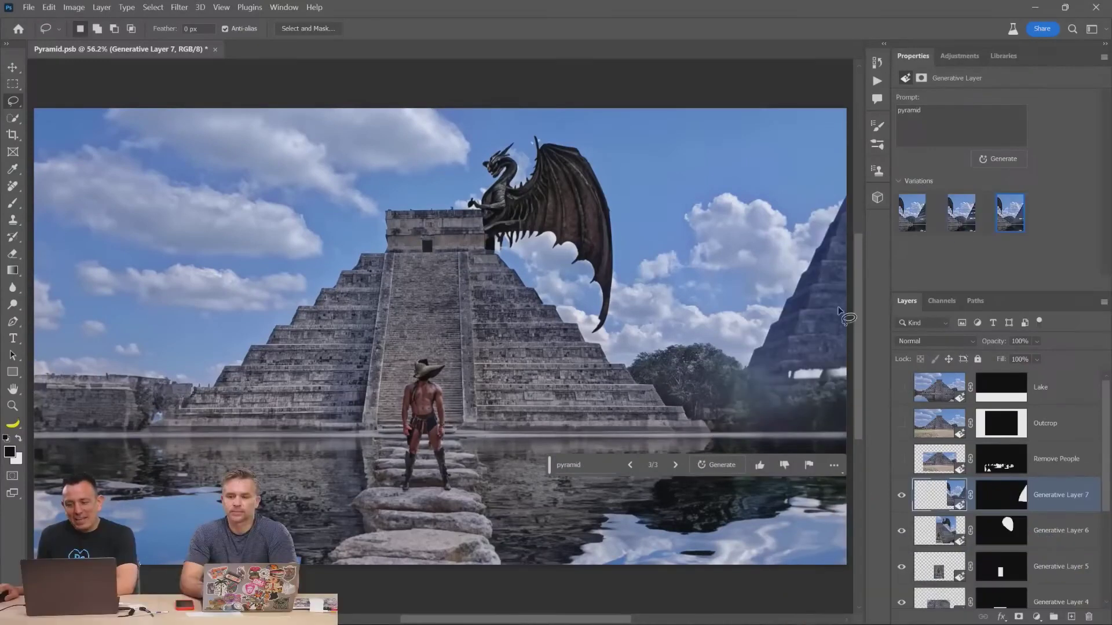
{"action": "left_click", "coordinate": [965, 226]}
{"action": "left_click", "coordinate": [924, 227]}
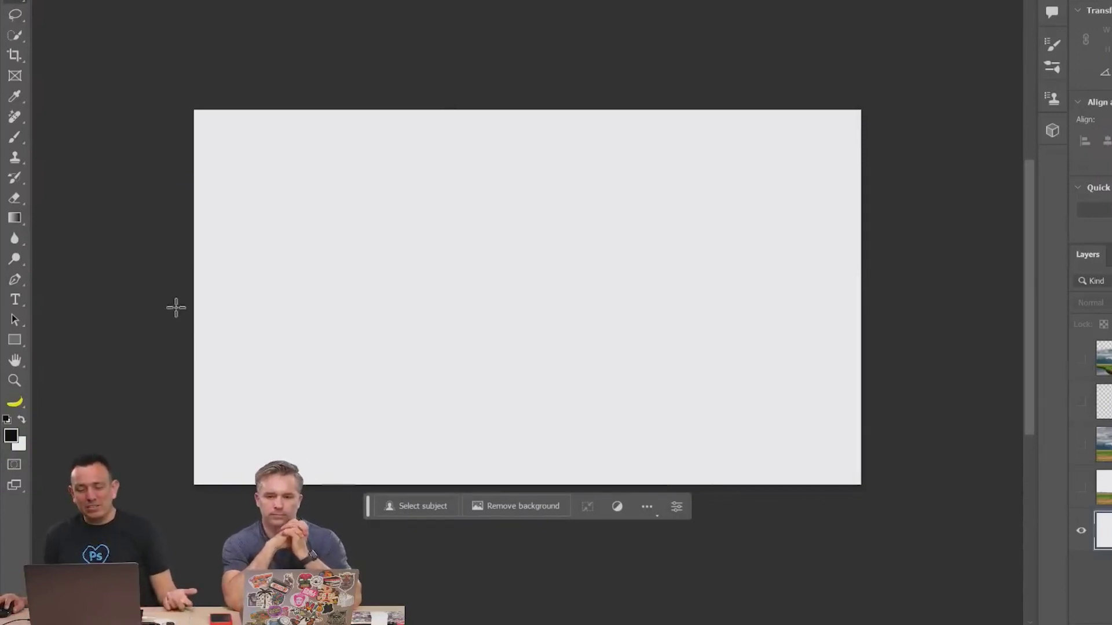
Marquee the lower canvas and generate 'distant grass field with dirt patches', choosing variation 3.
{"action": "left_click_drag", "start_coordinate": [174, 300], "coordinate": [918, 540]}
{"action": "left_click_drag", "start_coordinate": [738, 390], "coordinate": [738, 425]}
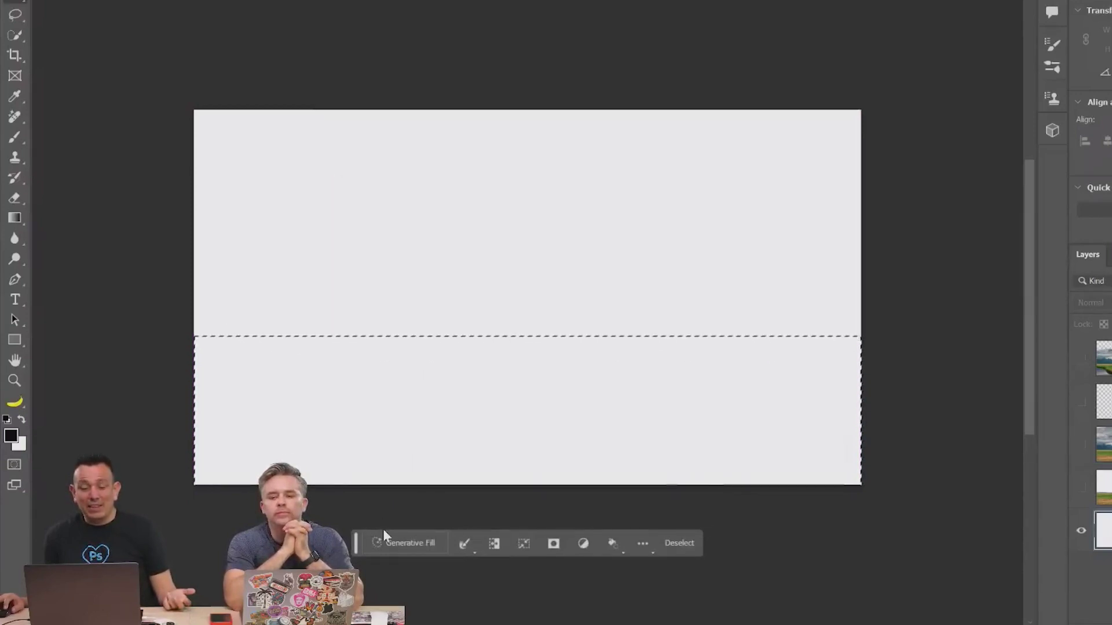
{"action": "left_click", "coordinate": [408, 545]}
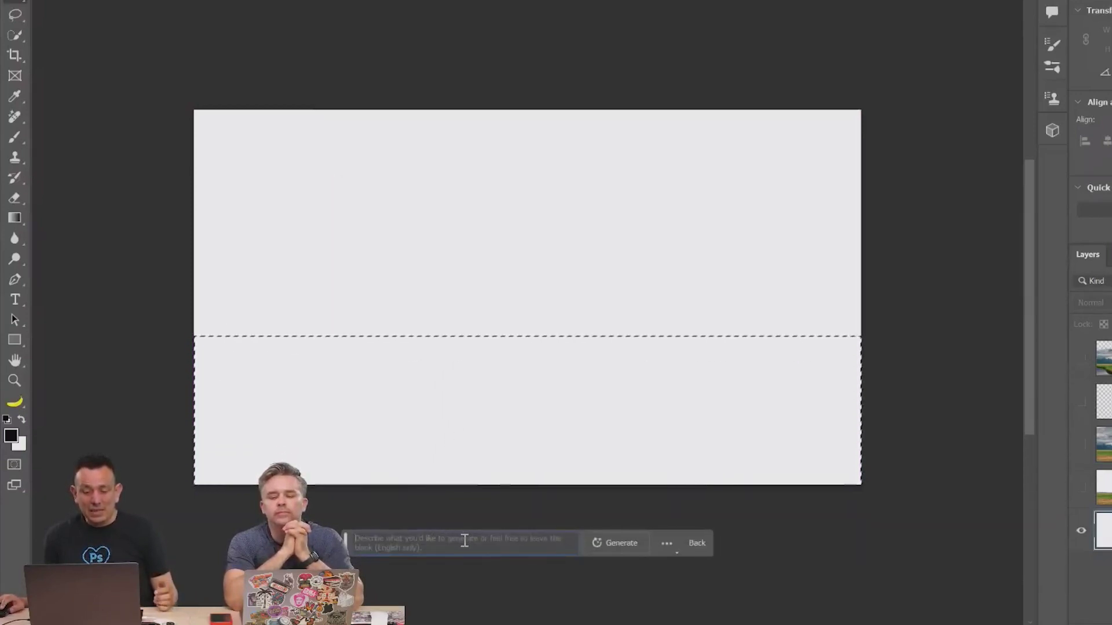
{"action": "type", "text": "grassy f"}
{"action": "type", "text": "ield with dirt "}
{"action": "type", "text": "patches"}
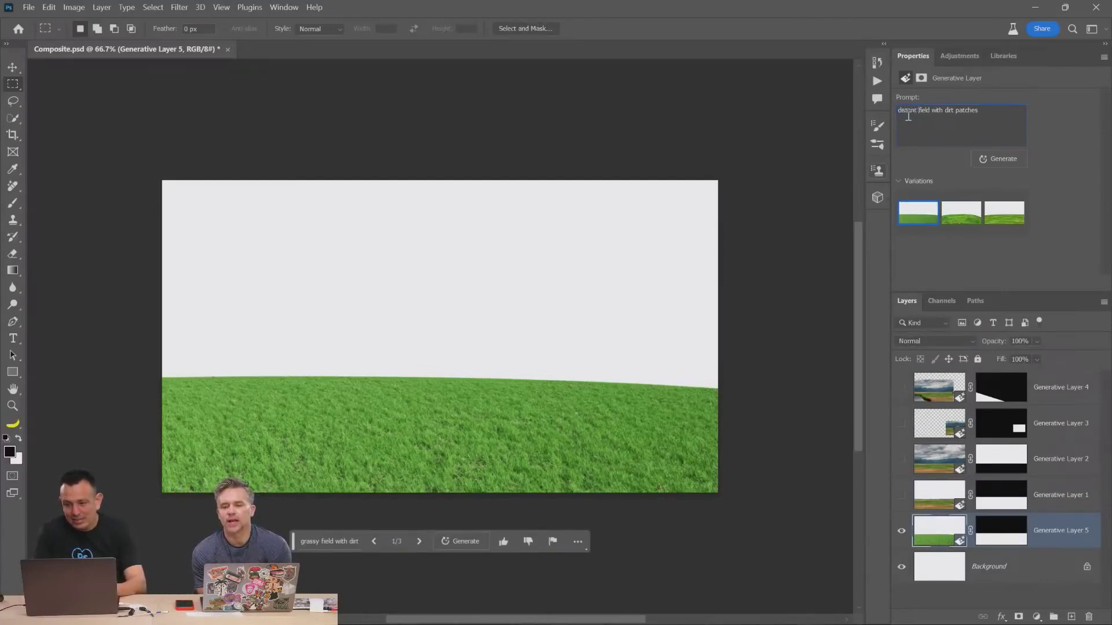
{"action": "type", "text": "grass"}
{"action": "left_click", "coordinate": [997, 159]}
{"action": "left_click", "coordinate": [961, 216]}
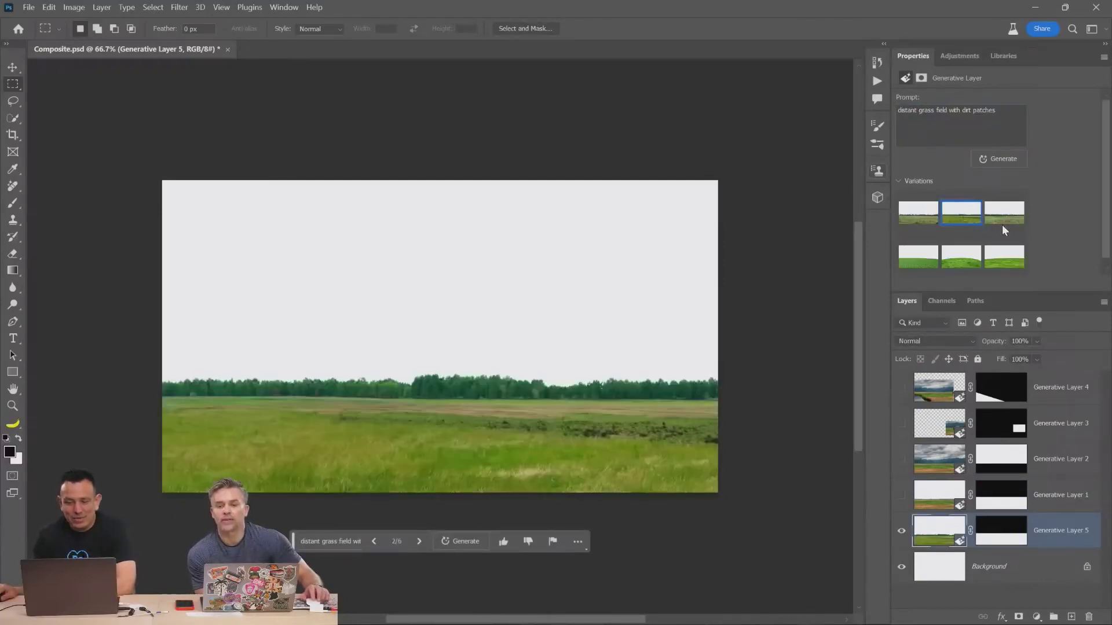
{"action": "left_click", "coordinate": [1001, 224]}
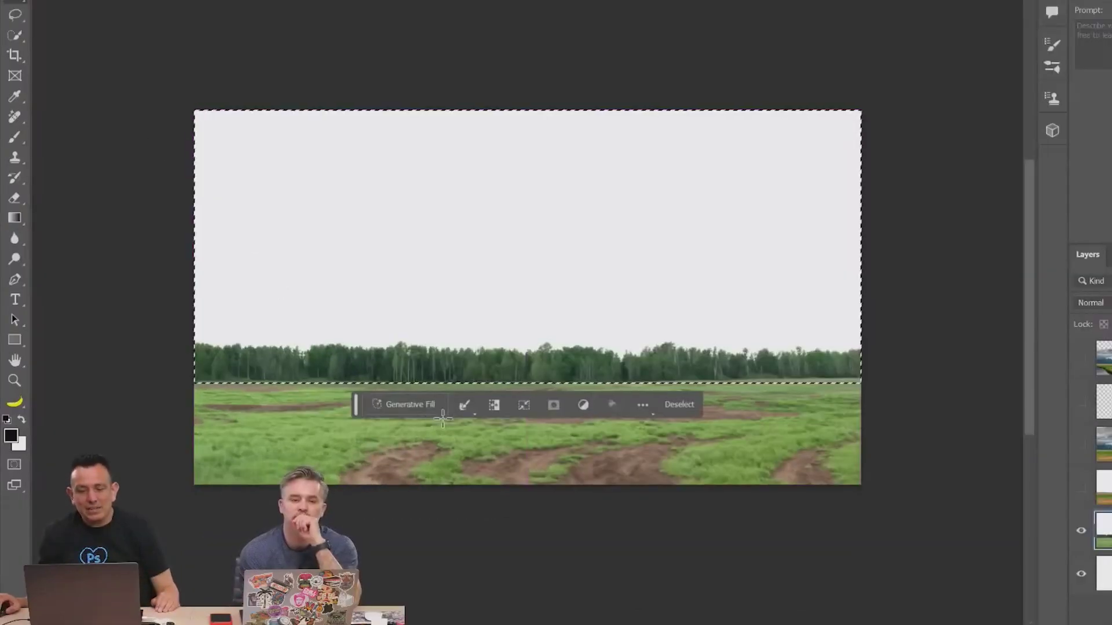
Fill the sky selection with 'overcast cloudy sky with distant mountains', choosing the second variation.
{"action": "left_click", "coordinate": [332, 423]}
{"action": "type", "text": "ove"}
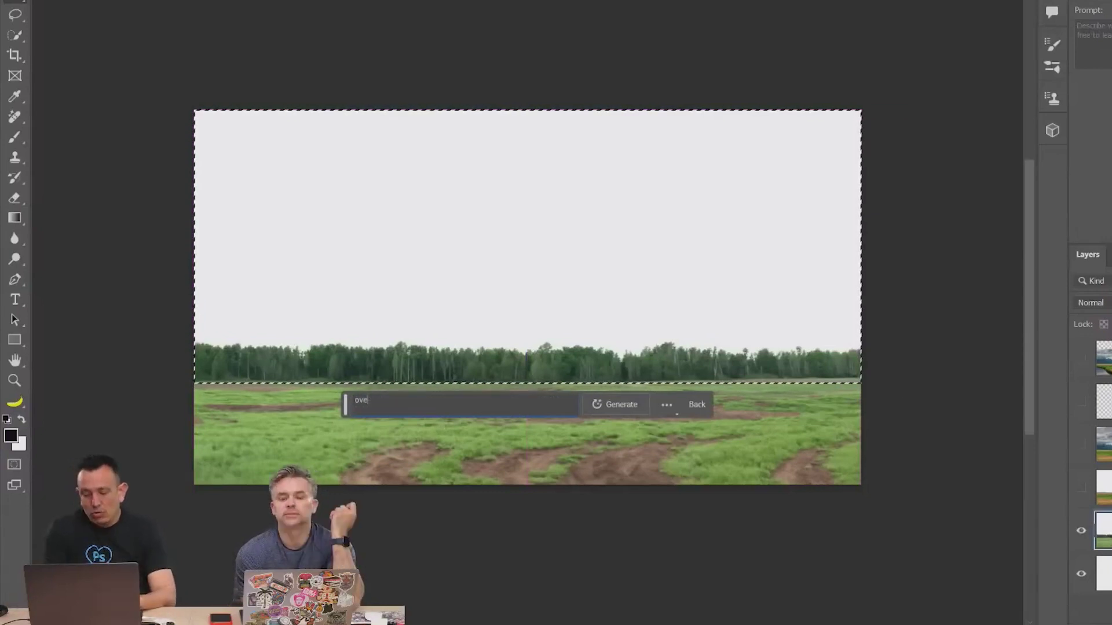
{"action": "type", "text": "rst dou"}
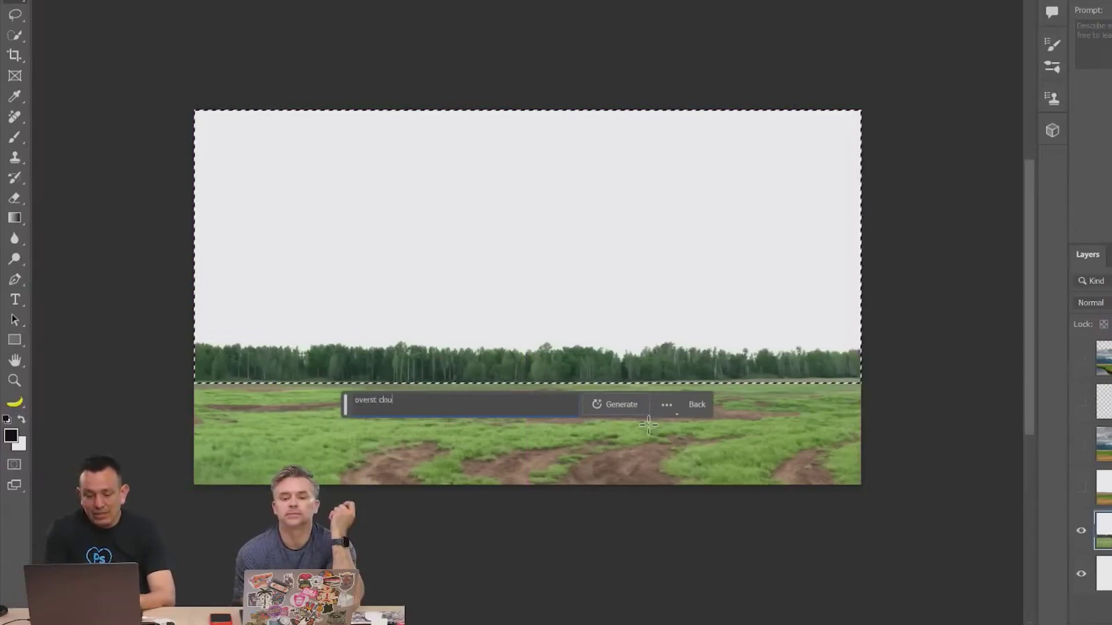
{"action": "type", "text": "dy sky with "}
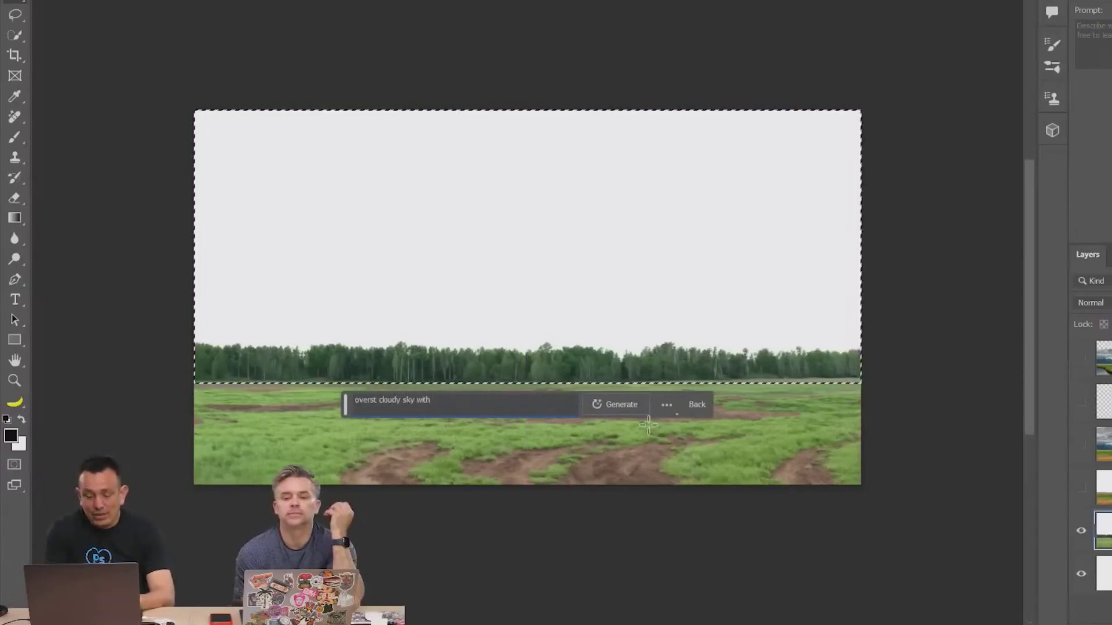
{"action": "type", "text": "distantant mountains"}
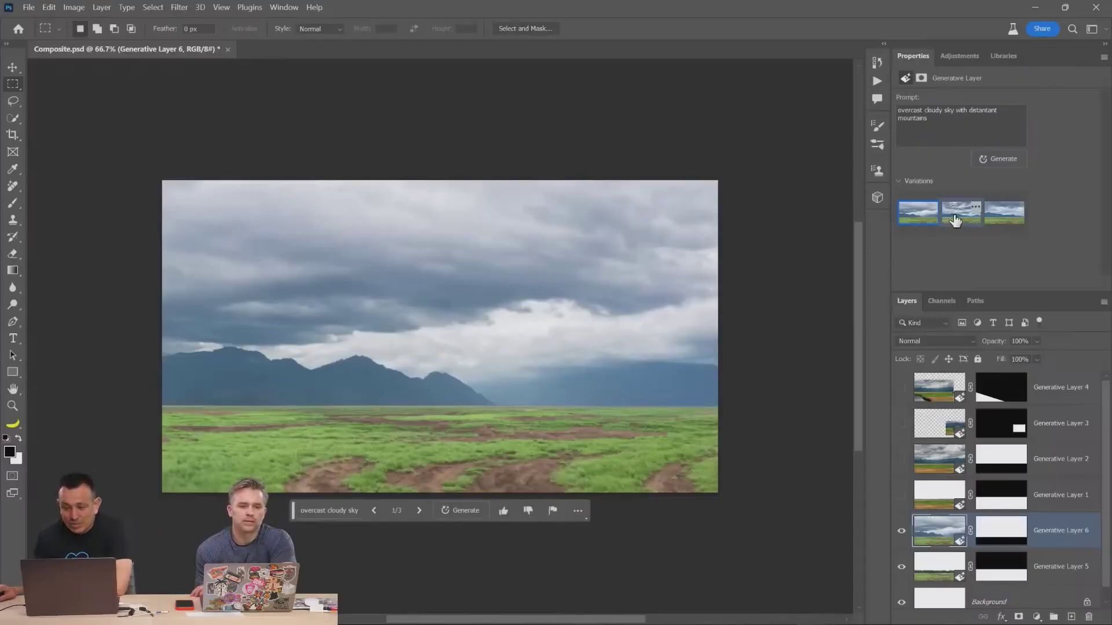
{"action": "left_click", "coordinate": [955, 221]}
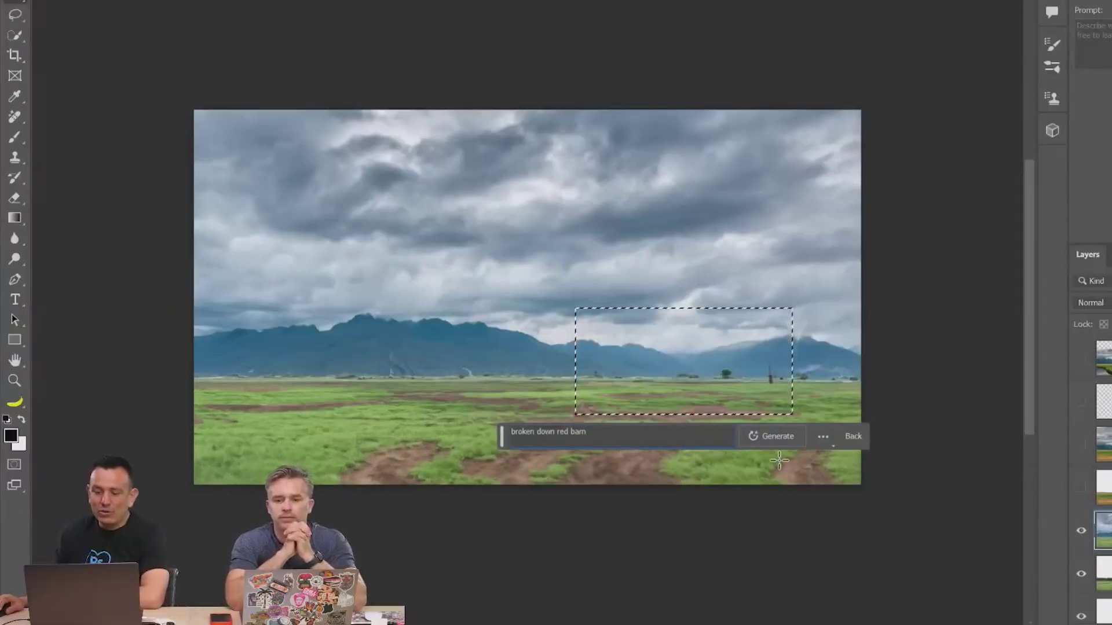
Generate the broken-down red barn in its selection, then switch to the Lasso.
{"action": "left_click", "coordinate": [770, 436]}
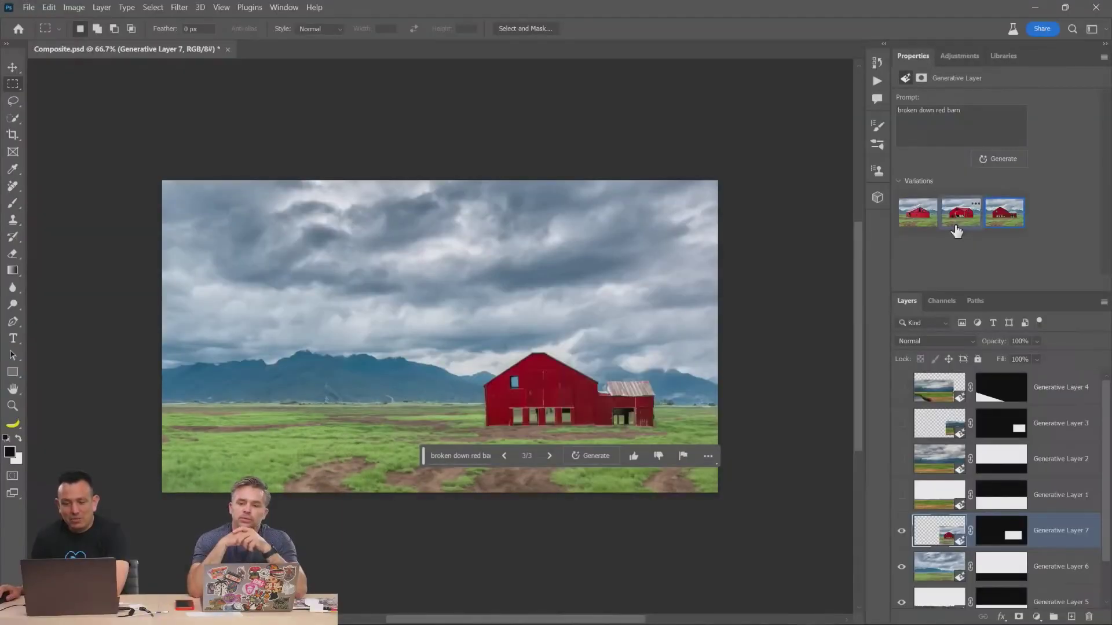
{"action": "key", "text": "l"}
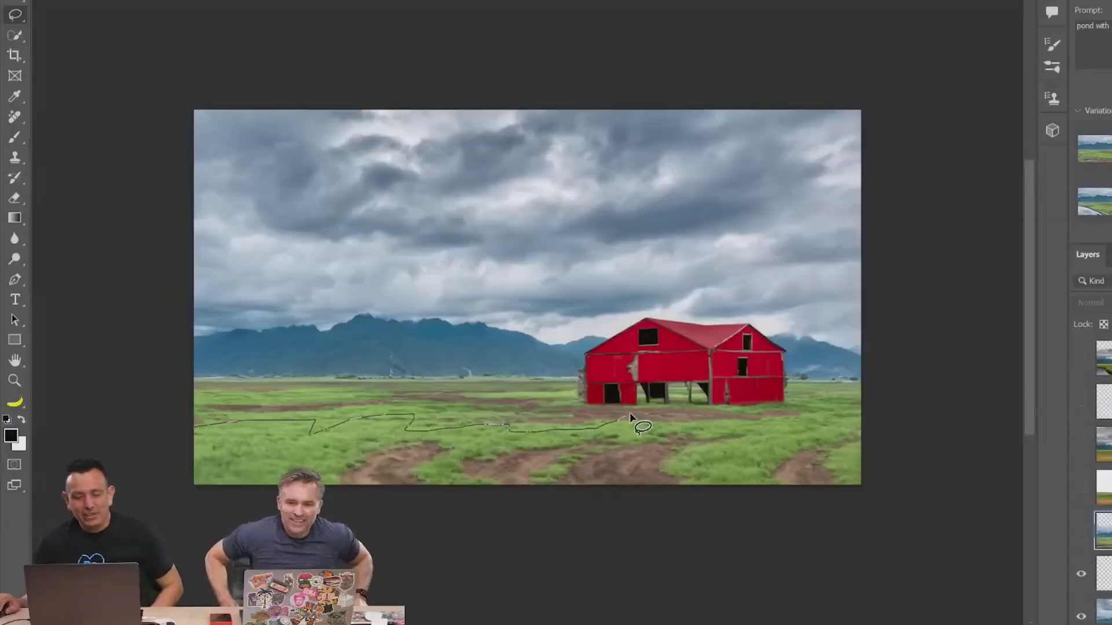
Lasso the lower field in front of the barn and enter the prompt 'river with reflective w'.
{"action": "left_click_drag", "start_coordinate": [528, 440], "coordinate": [566, 436]}
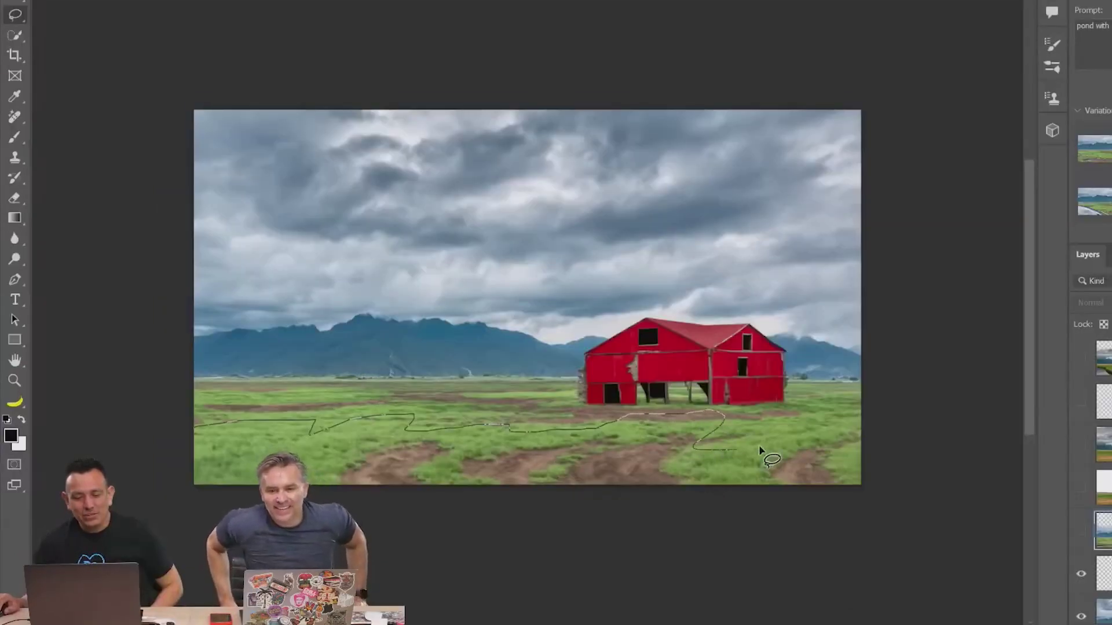
{"action": "left_click_drag", "start_coordinate": [830, 457], "coordinate": [864, 487]}
{"action": "type", "text": "river with reflectiv"}
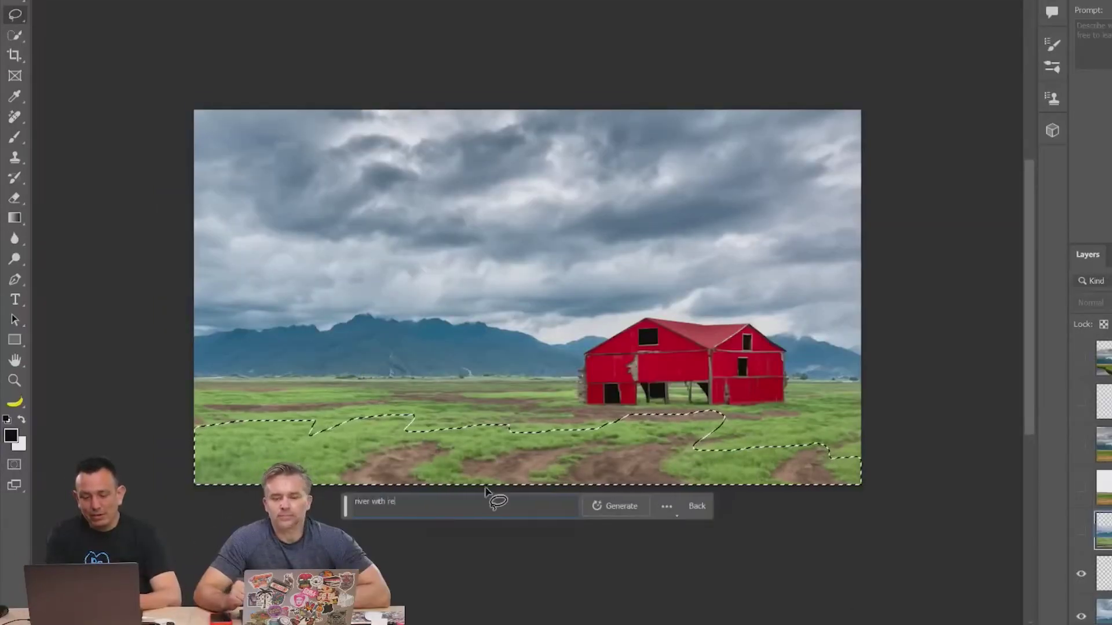
{"action": "type", "text": "e water"}
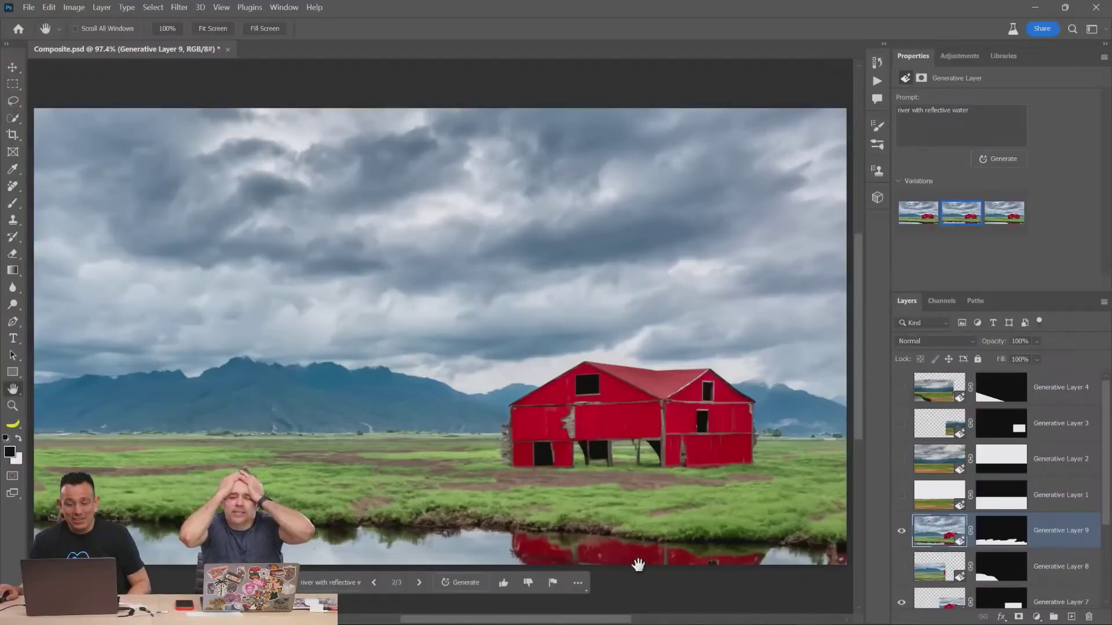
Zoom out to the whole composite and hide all layers, leaving only the white Background.
{"action": "left_click", "coordinate": [12, 406]}
{"action": "key", "text": "ctrl+minus"}
{"action": "scroll", "coordinate": [996, 492], "scroll_direction": "down", "scroll_amount": 2}
{"action": "left_click", "coordinate": [905, 567], "text": "alt"}
{"action": "scroll", "coordinate": [927, 521], "scroll_direction": "down", "scroll_amount": 1}
{"action": "left_click", "coordinate": [905, 567]}
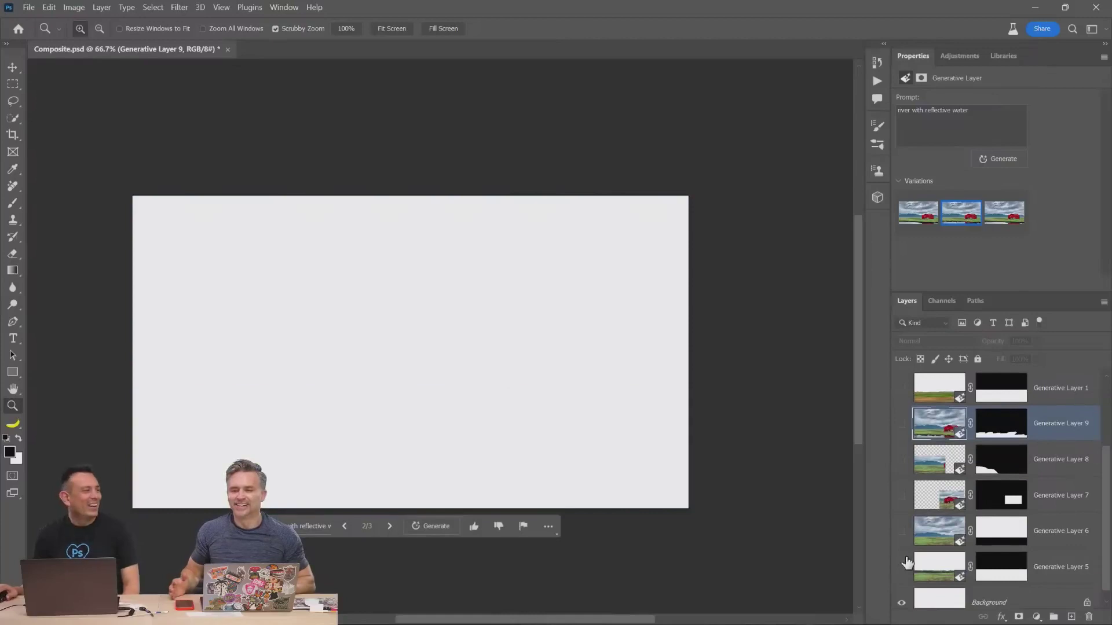
Show Generative Layers 5, 6, 7 and 9: field, cloudy sky, red barn, reflecting river.
{"action": "left_click", "coordinate": [901, 567]}
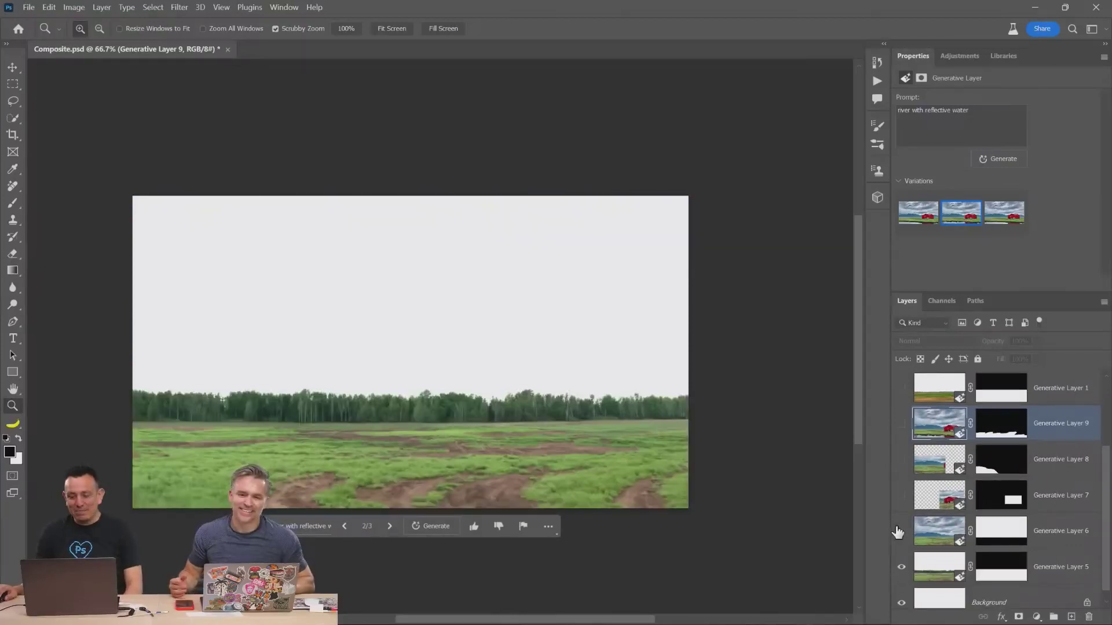
{"action": "left_click", "coordinate": [902, 531]}
{"action": "left_click", "coordinate": [901, 495]}
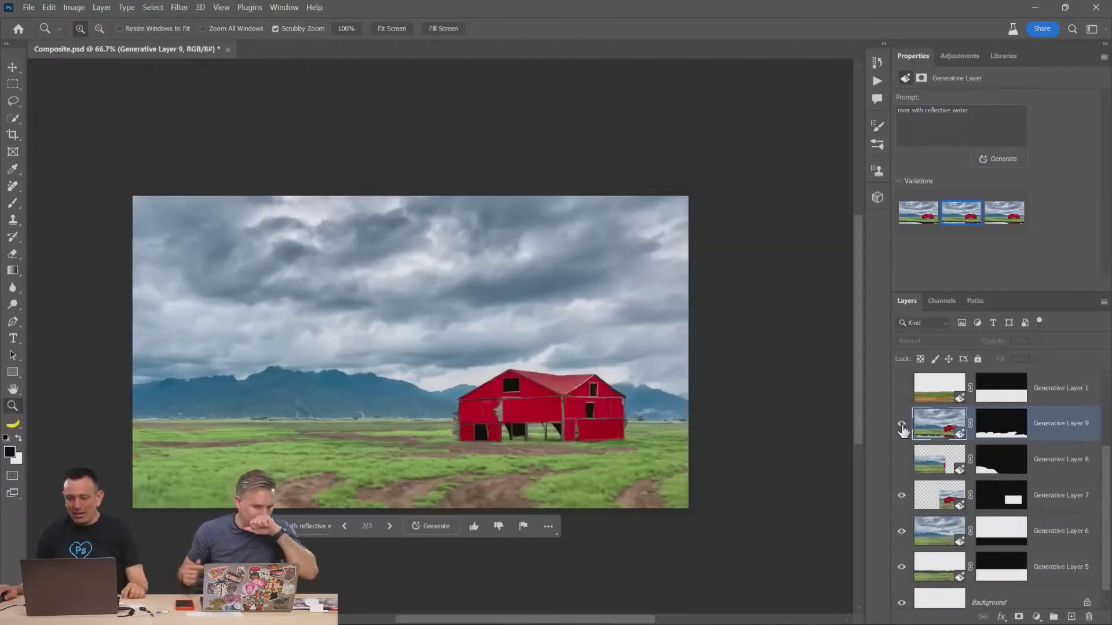
{"action": "left_click", "coordinate": [901, 426]}
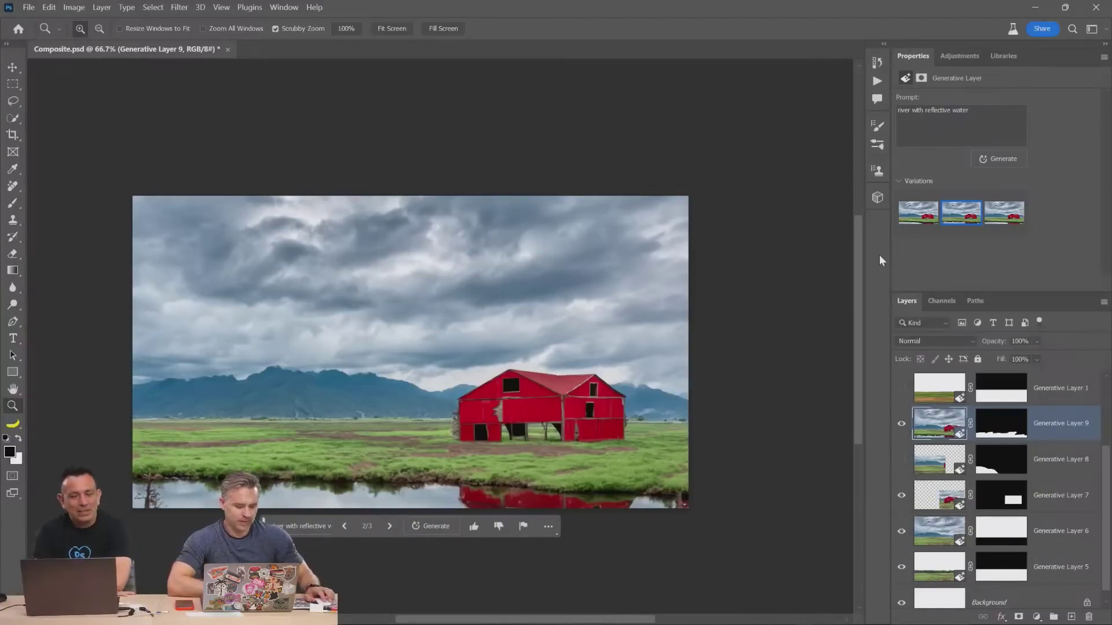
Draw a rectangular marquee over the left mountains and field beside the barn.
{"action": "key", "text": "m"}
{"action": "left_click_drag", "start_coordinate": [163, 339], "coordinate": [423, 449]}
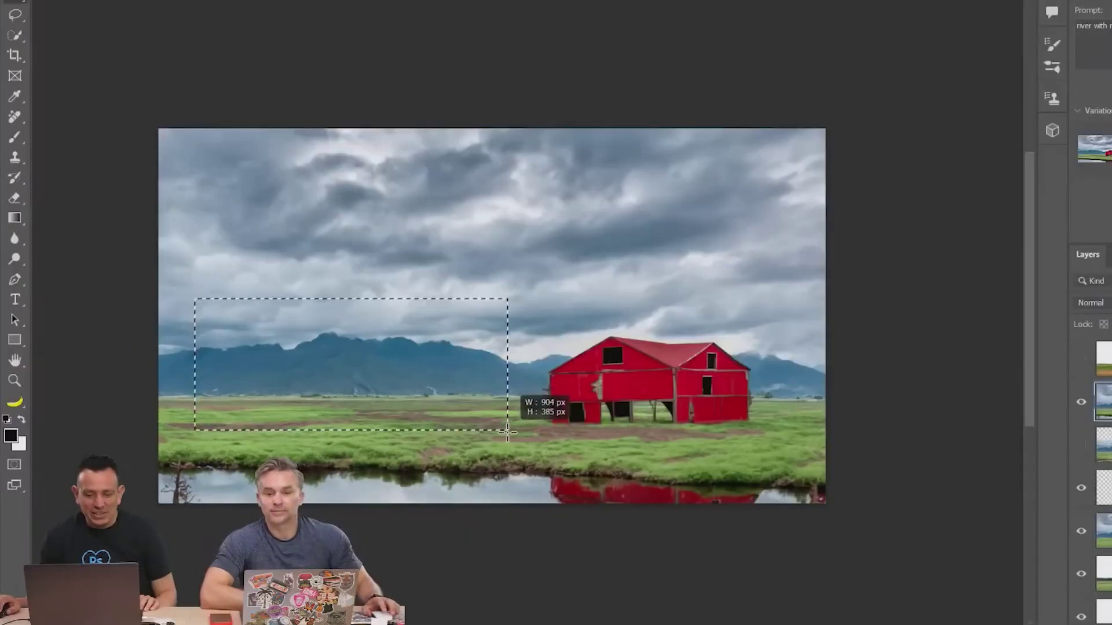
{"action": "left_click_drag", "start_coordinate": [507, 432], "coordinate": [508, 432]}
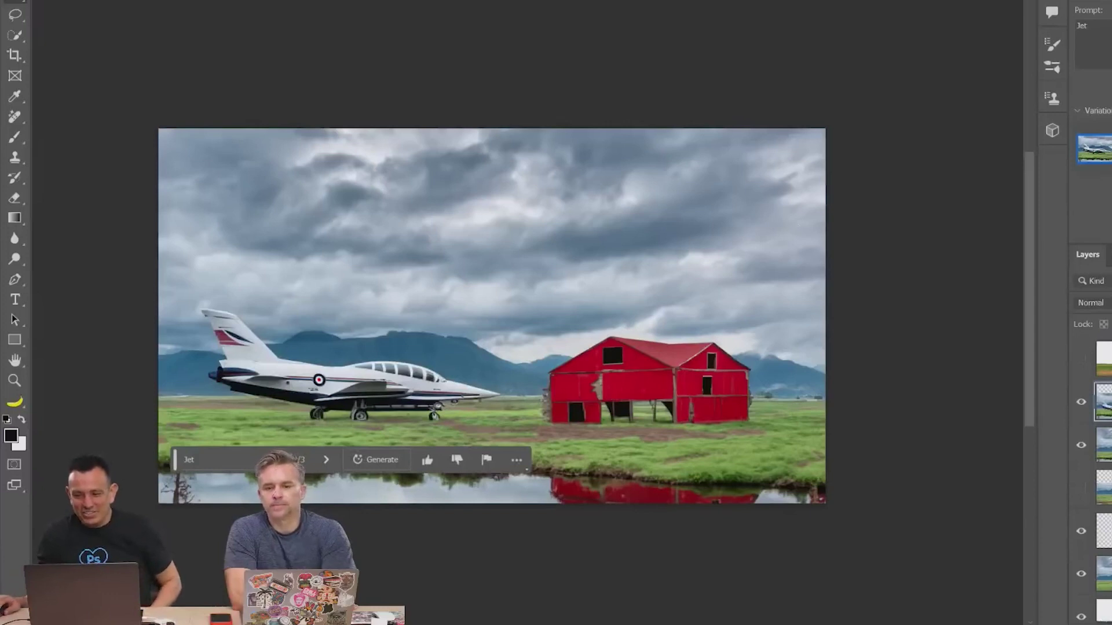